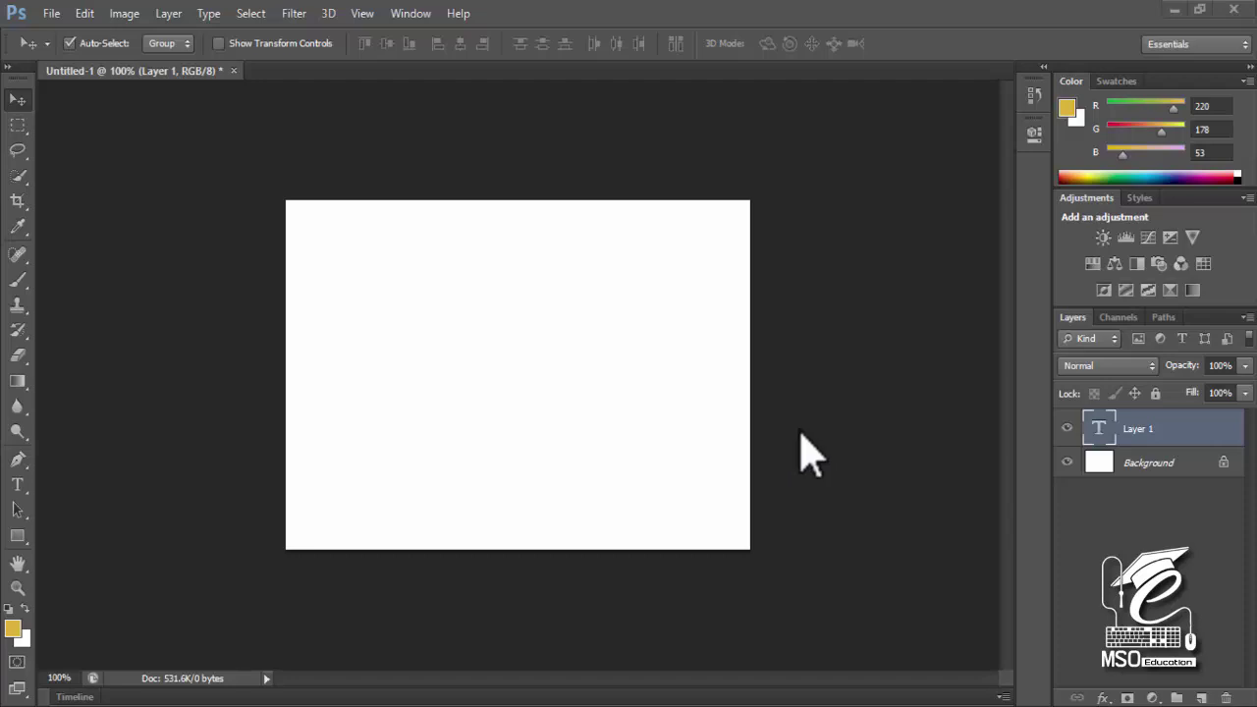
# Step: Deselect Layer 1 and start a new Horizontal Type layer on the canvas with trial text
pyautogui.click(435, 316)
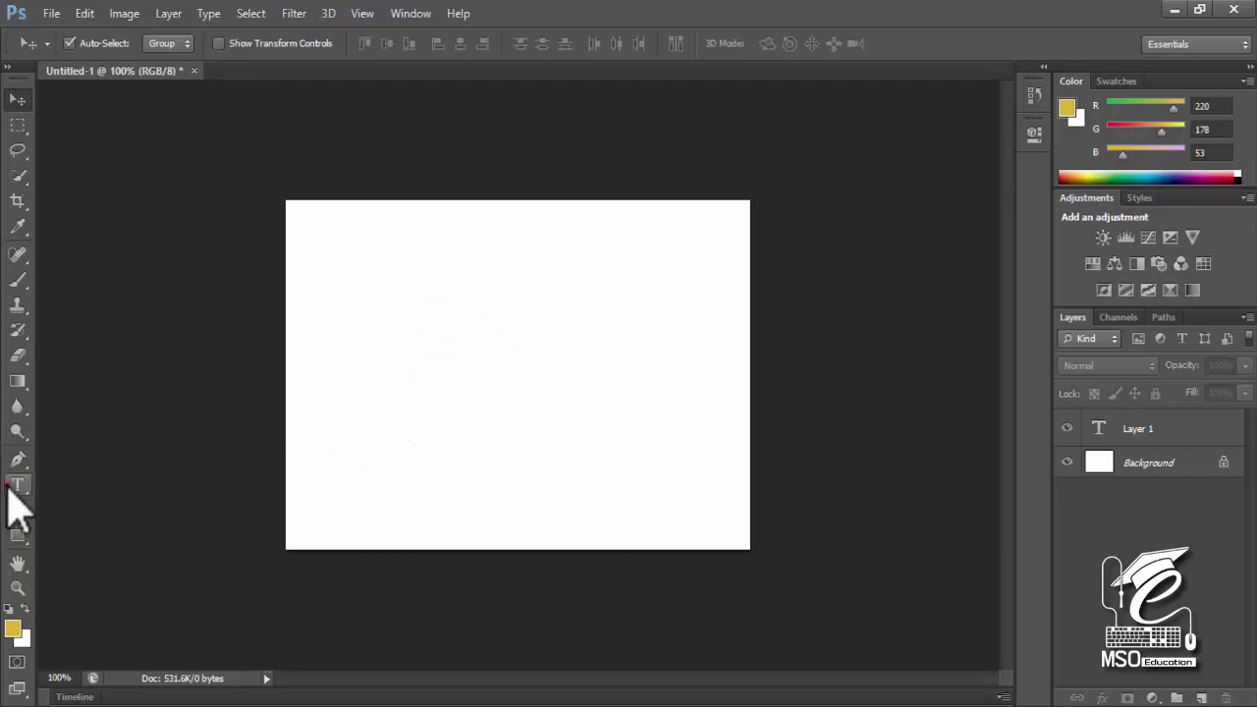
pyautogui.click(18, 484)
pyautogui.click(418, 369)
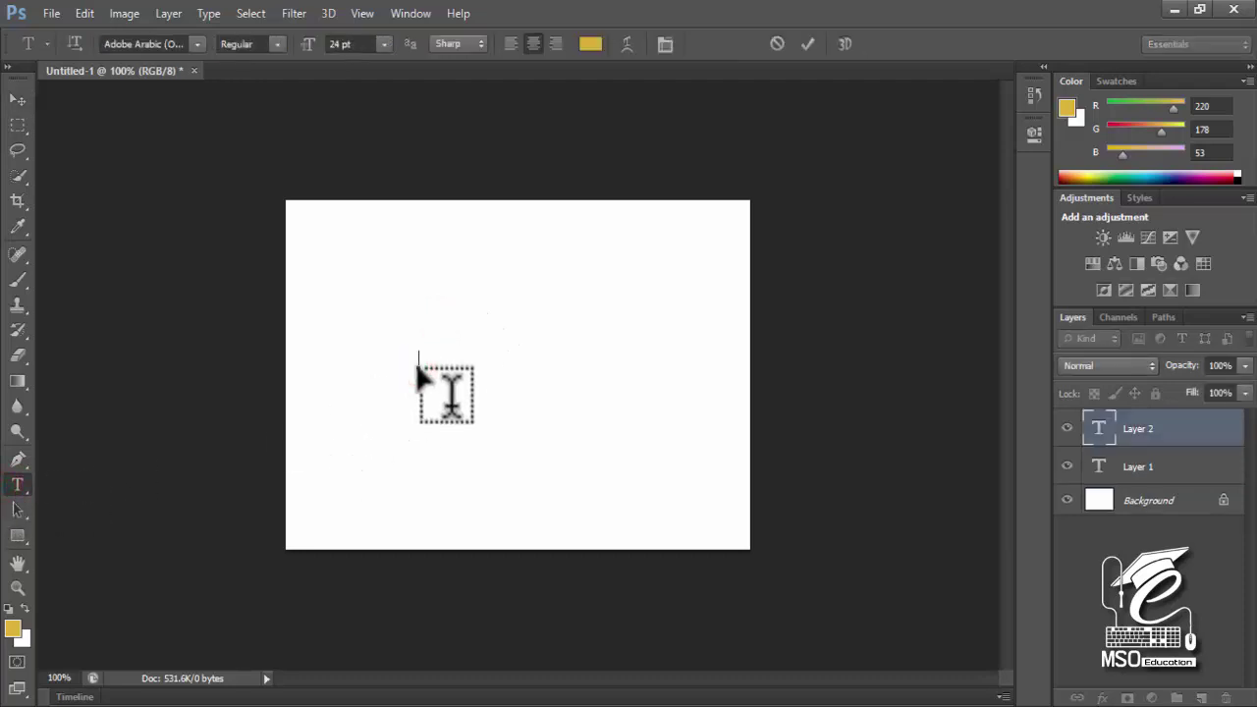
pyautogui.write('MSO ')
pyautogui.write('Ed')
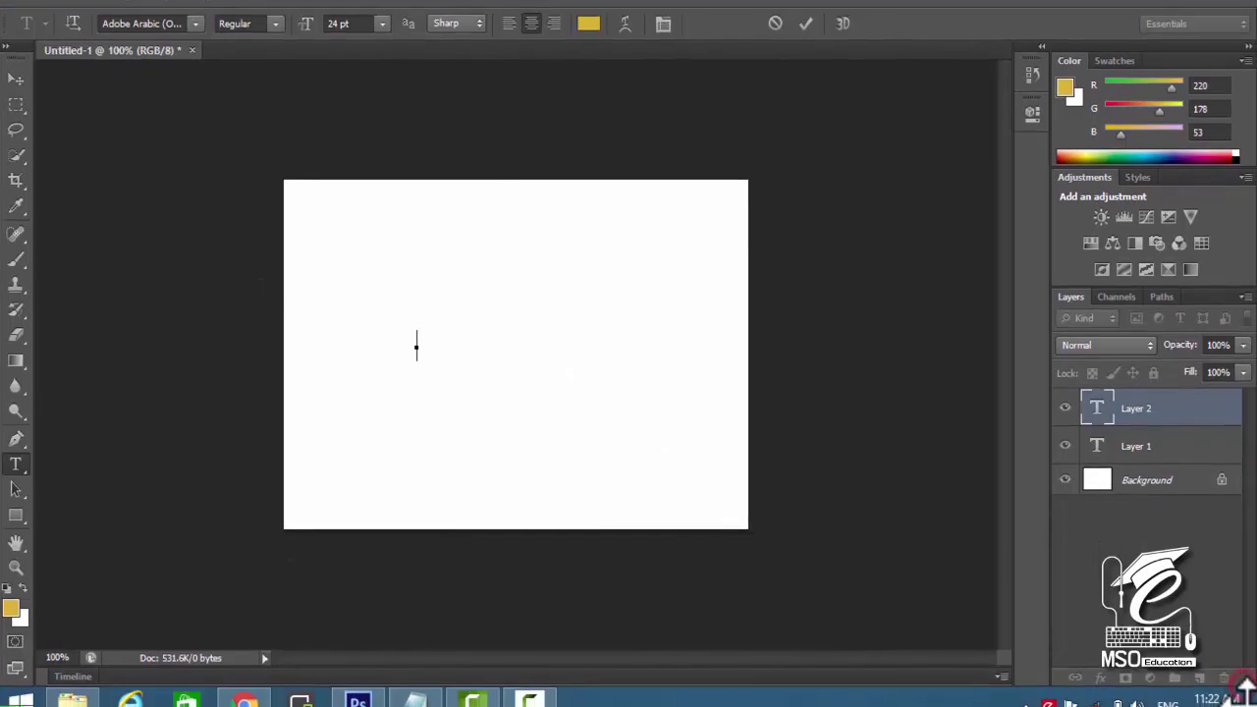
# Step: Switch the Windows keyboard language to Urdu (Pakistan) and place a text cursor on the canvas
pyautogui.click(1169, 693)
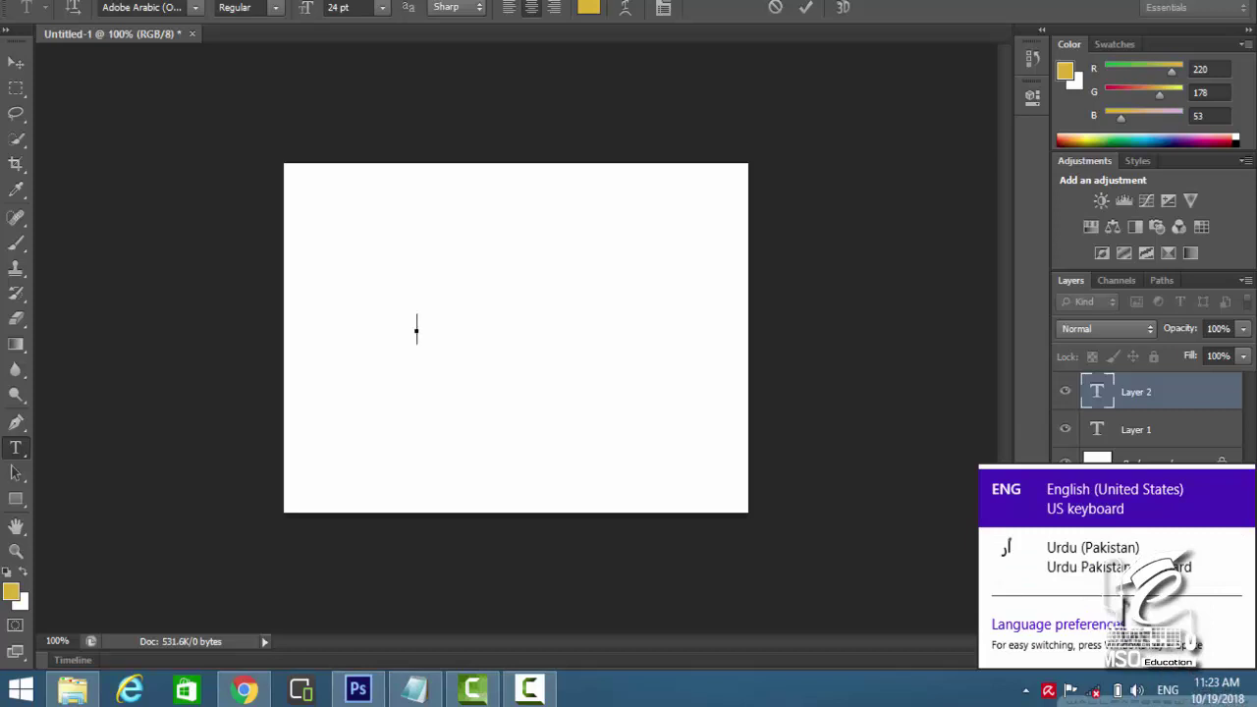
pyautogui.click(1184, 687)
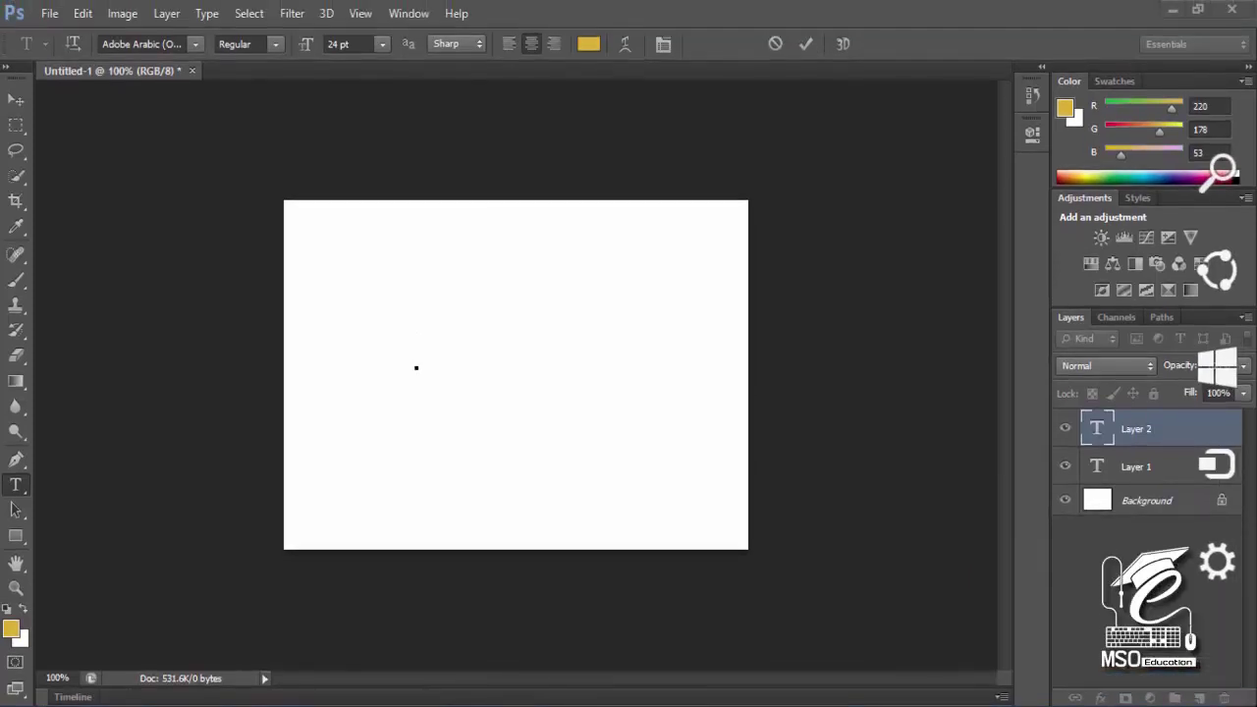
pyautogui.click(85, 16)
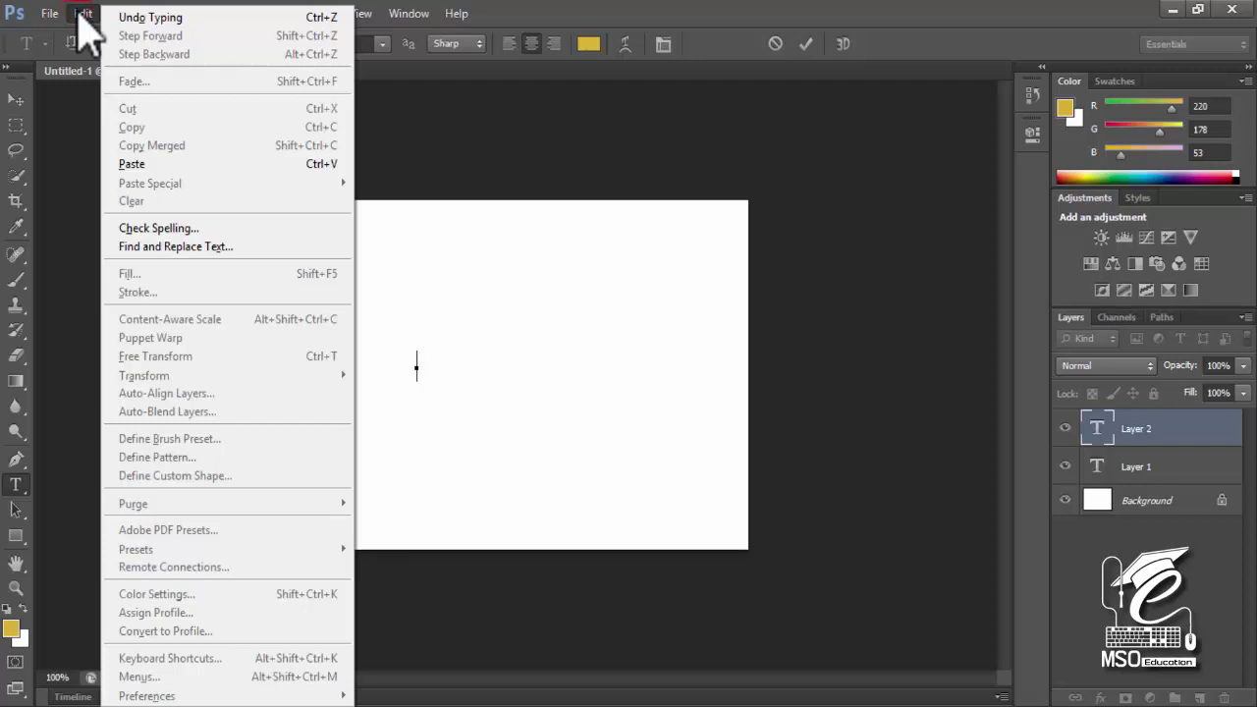
pyautogui.click(78, 15)
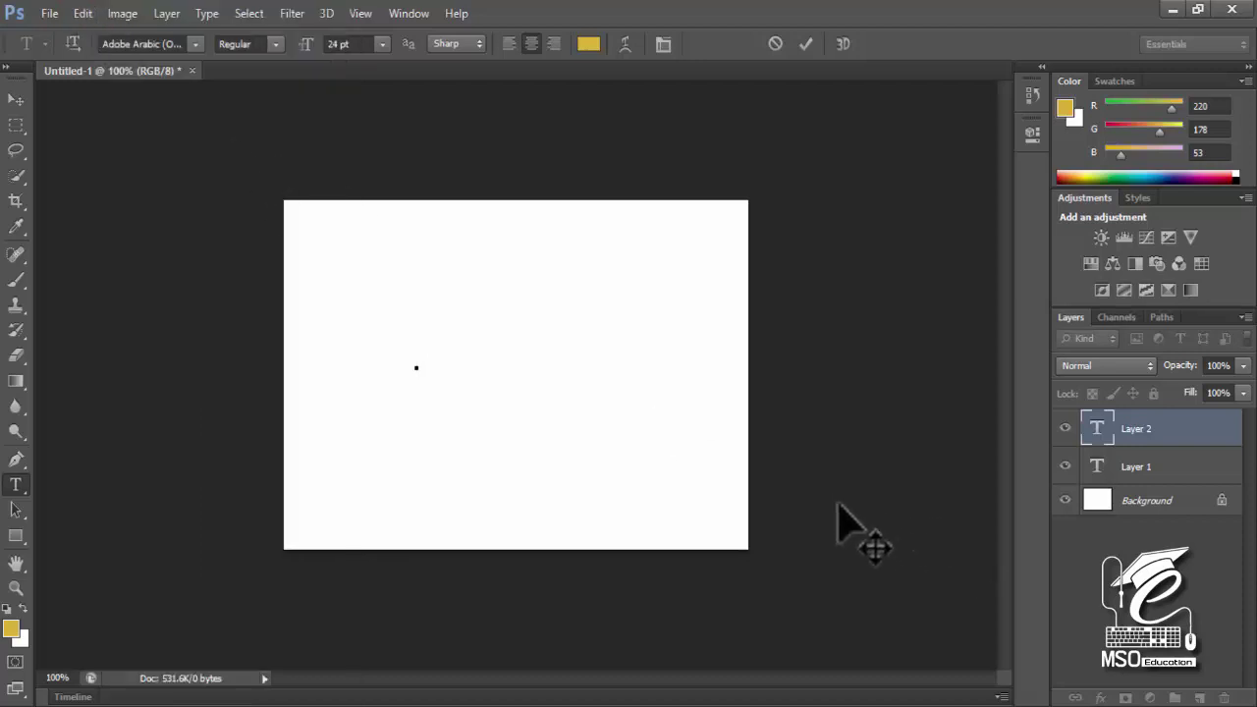
pyautogui.click(1171, 698)
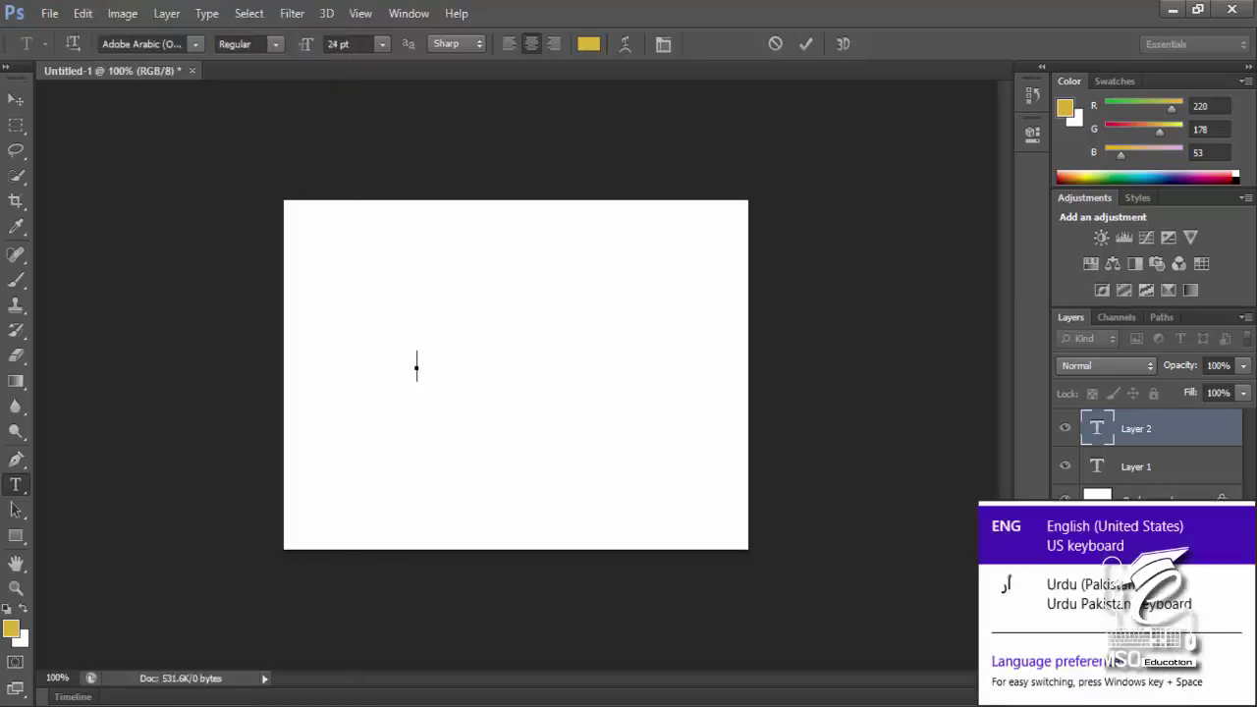
pyautogui.click(1091, 594)
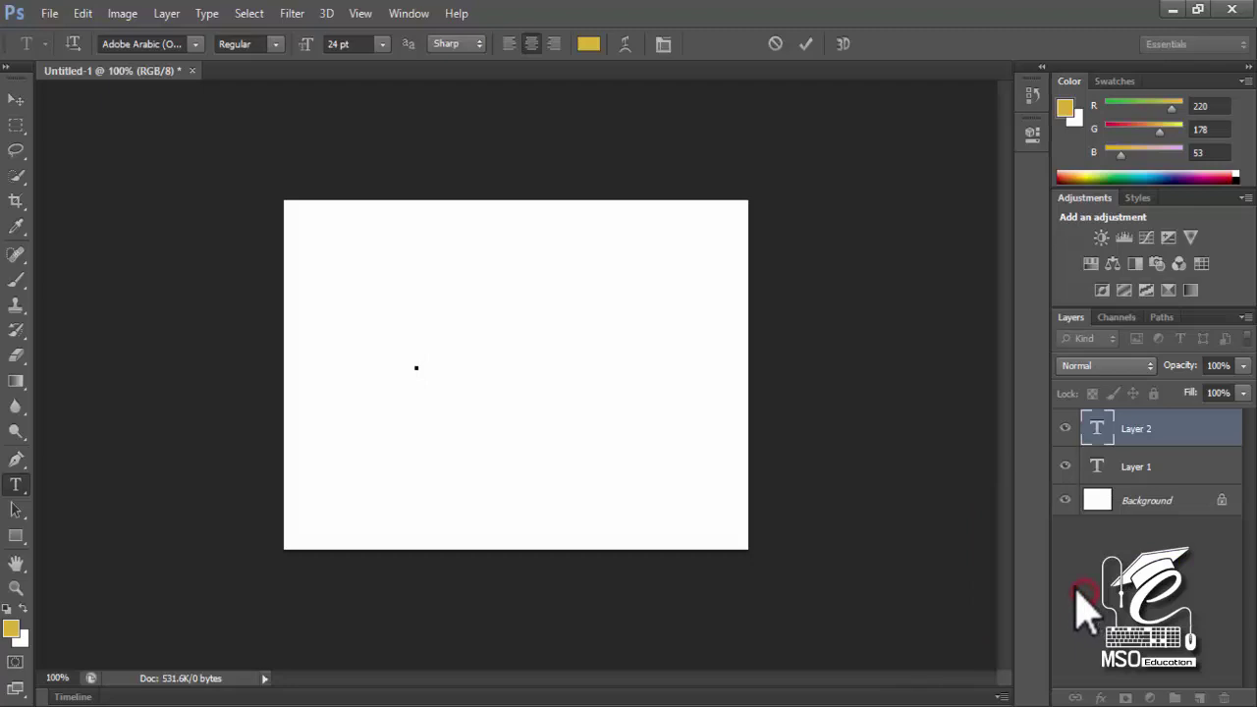
pyautogui.click(416, 364)
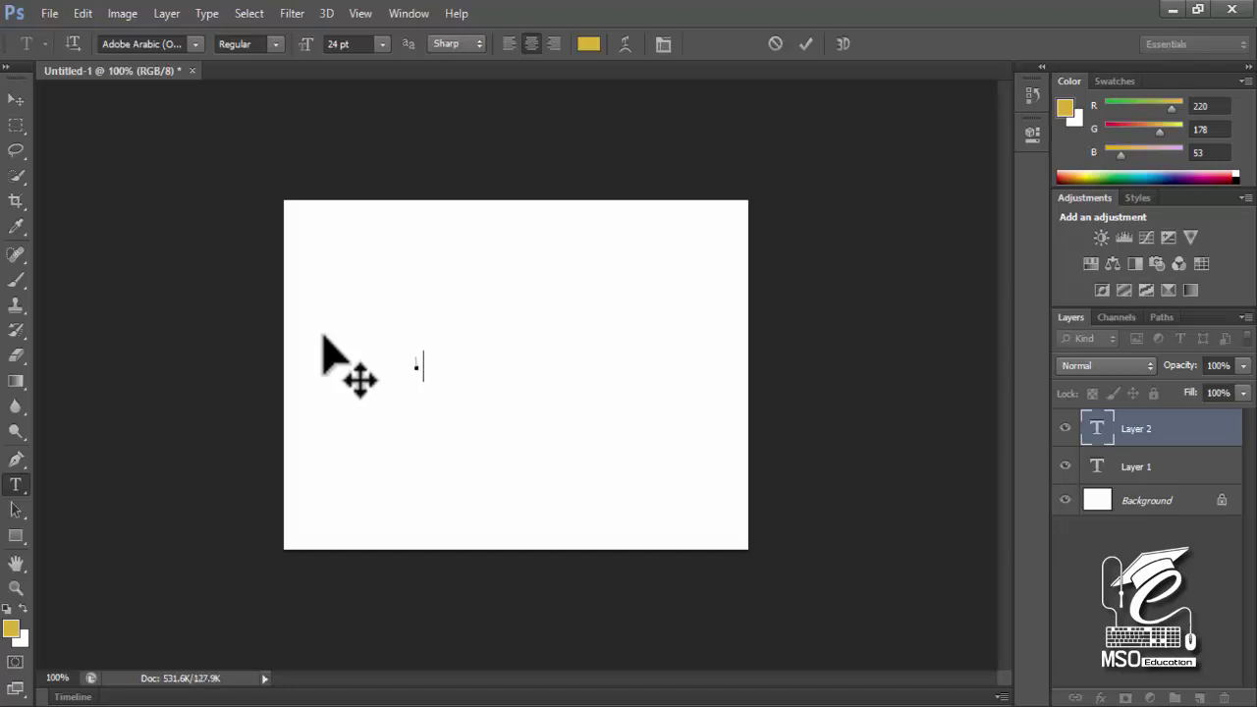
# Step: Type a trial Urdu character, set the text size to 48 pt, then delete it
pyautogui.write('ہے')
pyautogui.hotkey('ctrl', 'a')
pyautogui.click(382, 44)
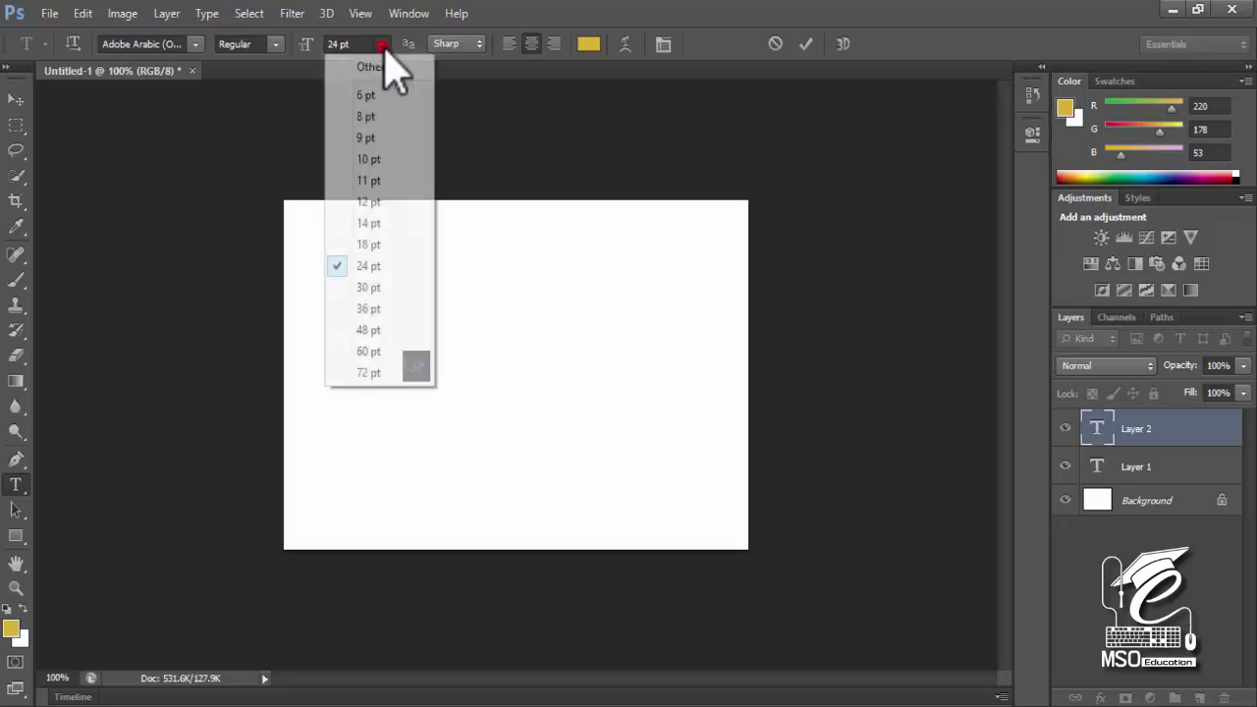
pyautogui.click(383, 332)
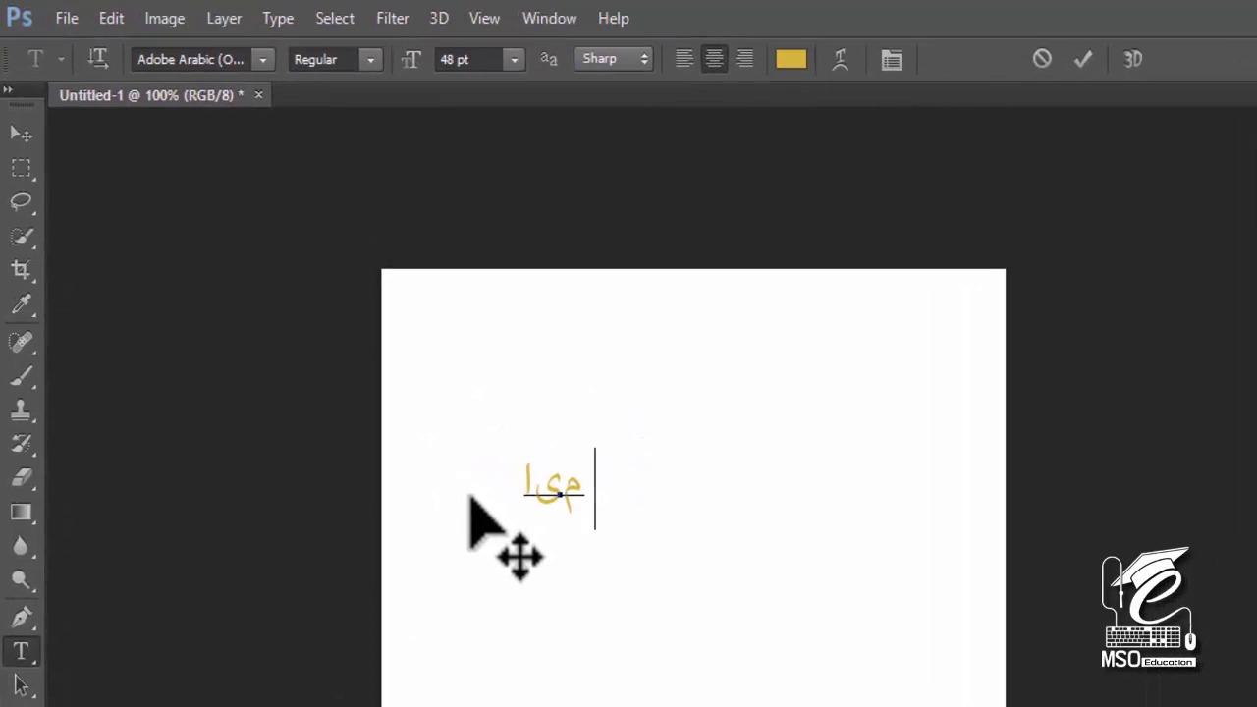
pyautogui.press('BackSpace')
pyautogui.press('BackSpace')
pyautogui.press('BackSpace')
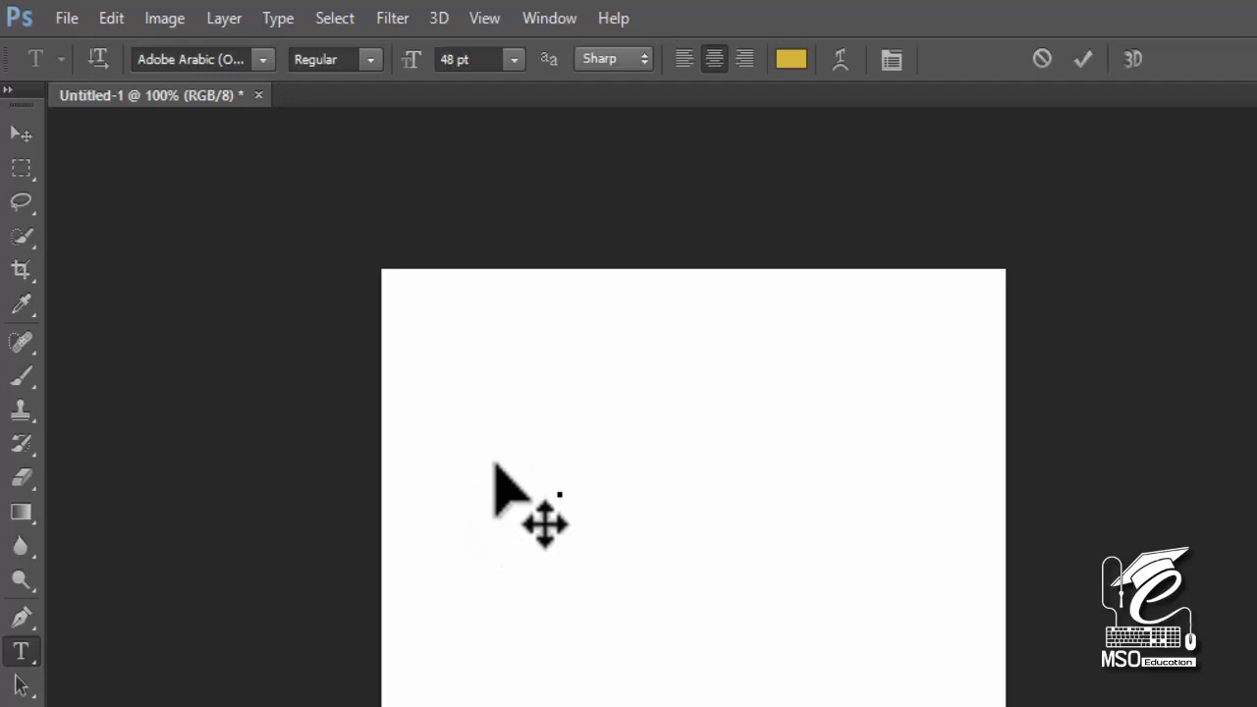
# Step: Set the text colour to black and type the Urdu name ايم شفيق
pyautogui.click(791, 59)
pyautogui.moveTo(647, 464); pyautogui.dragTo(491, 593)
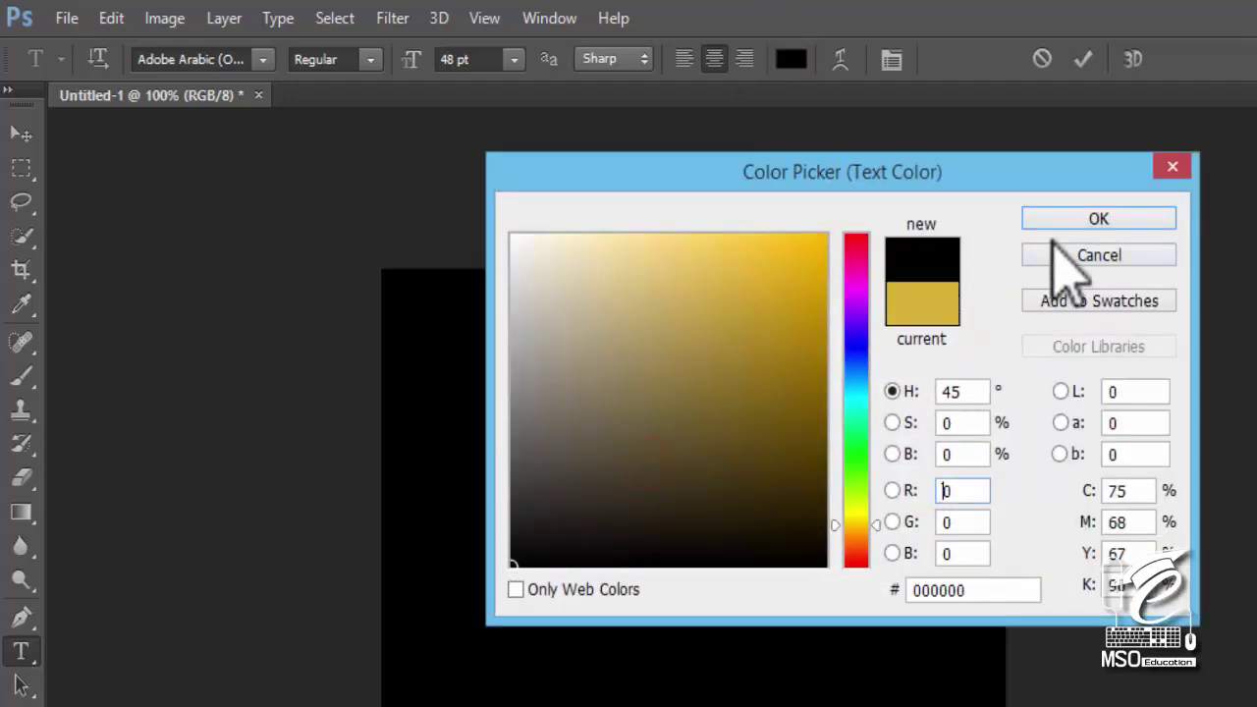
pyautogui.click(1061, 219)
pyautogui.write('اي')
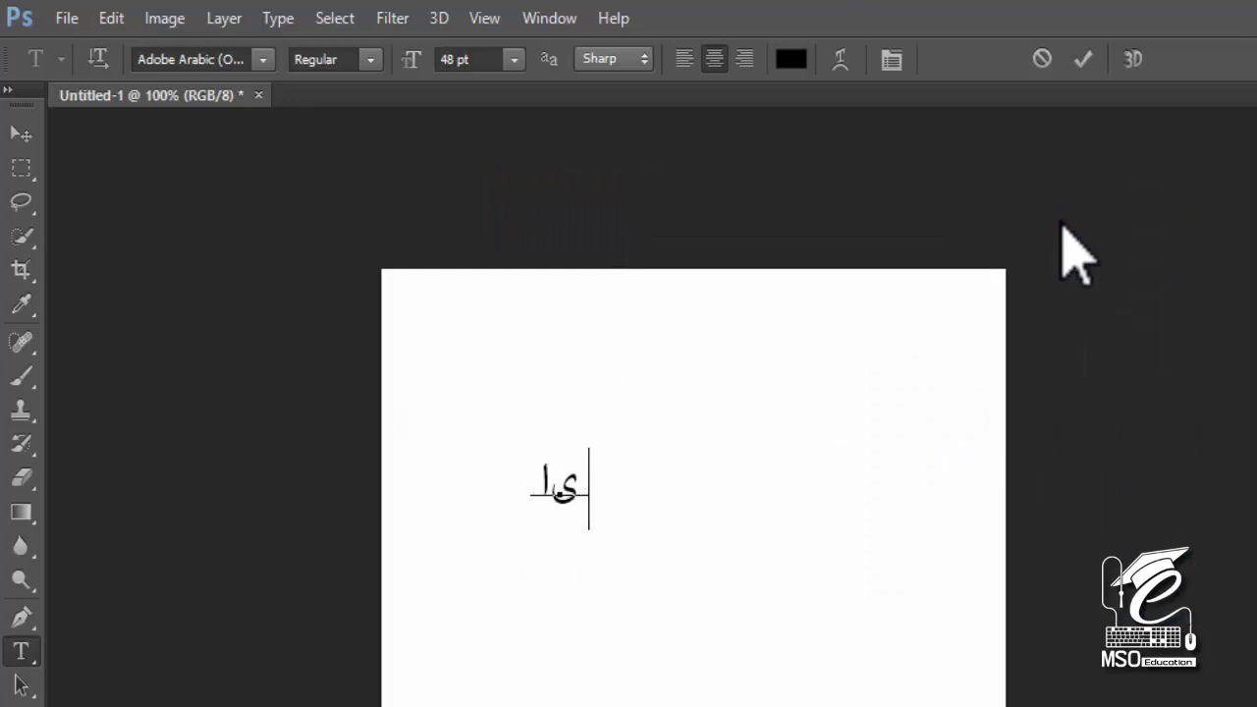
pyautogui.write('م شفيق')
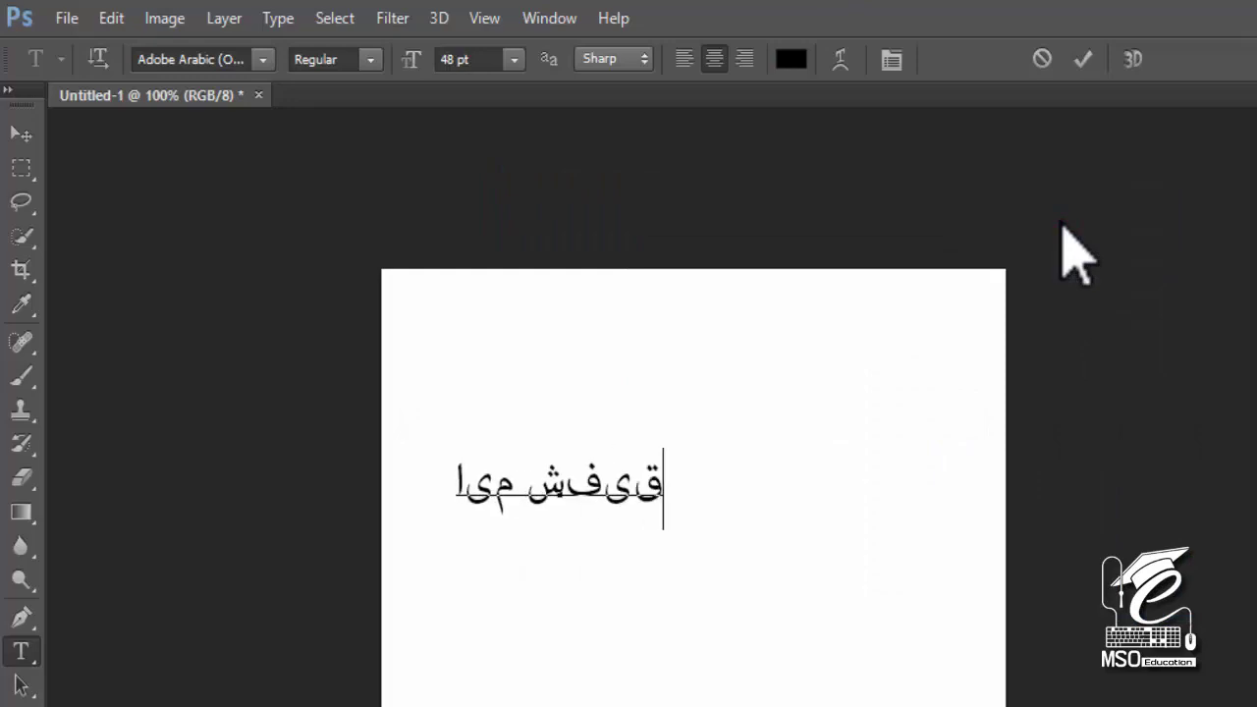
pyautogui.click(111, 18)
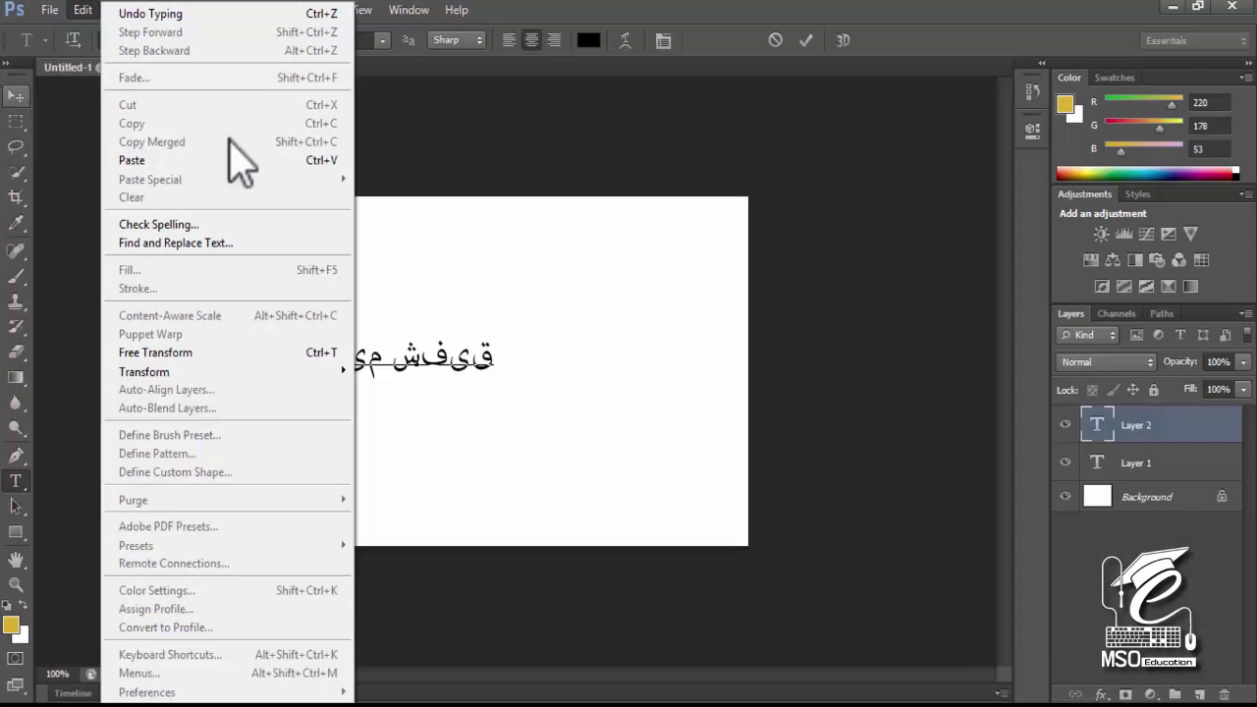
# Step: Commit the Urdu text and set the Type preferences text engine to Middle Eastern
pyautogui.click(458, 262)
pyautogui.click(15, 93)
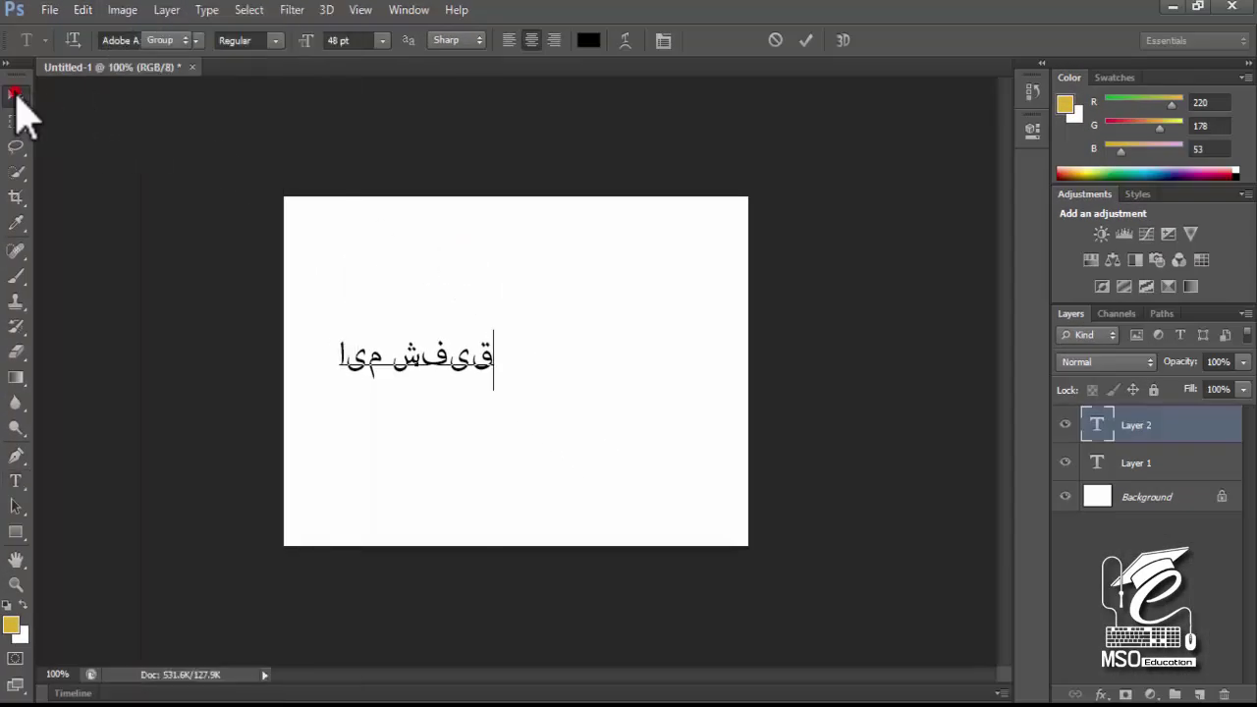
pyautogui.click(123, 10)
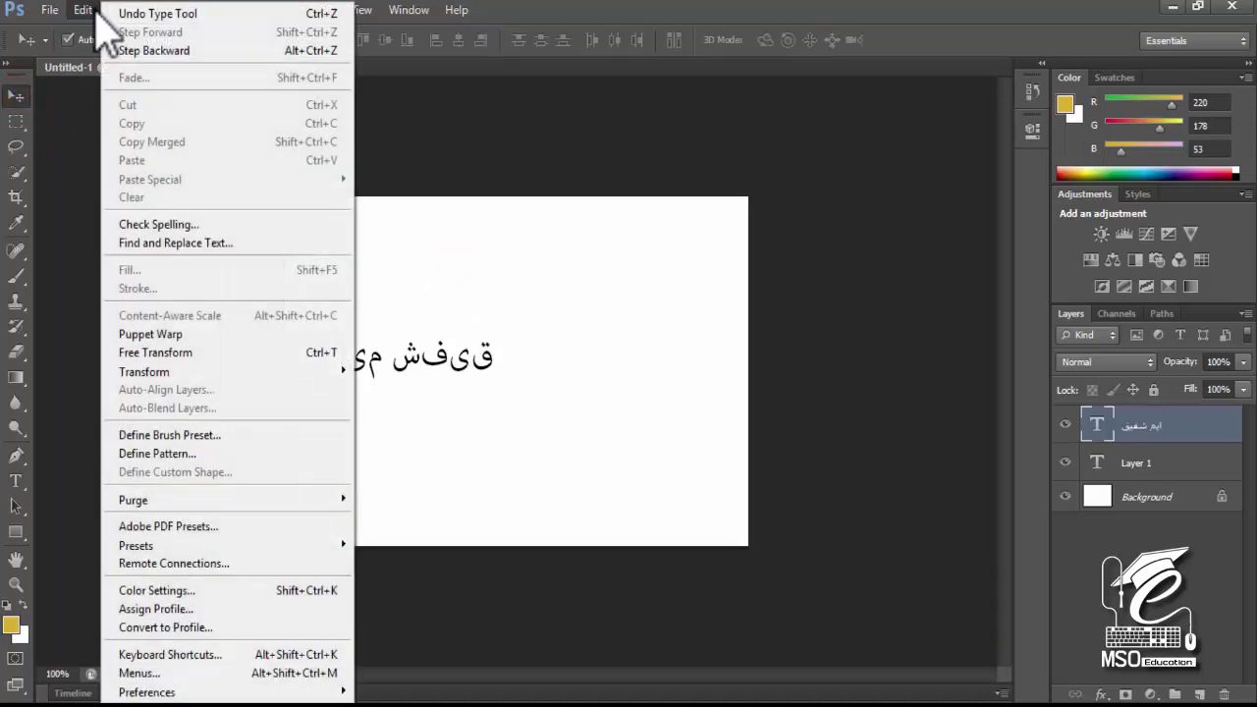
pyautogui.moveTo(147, 693)
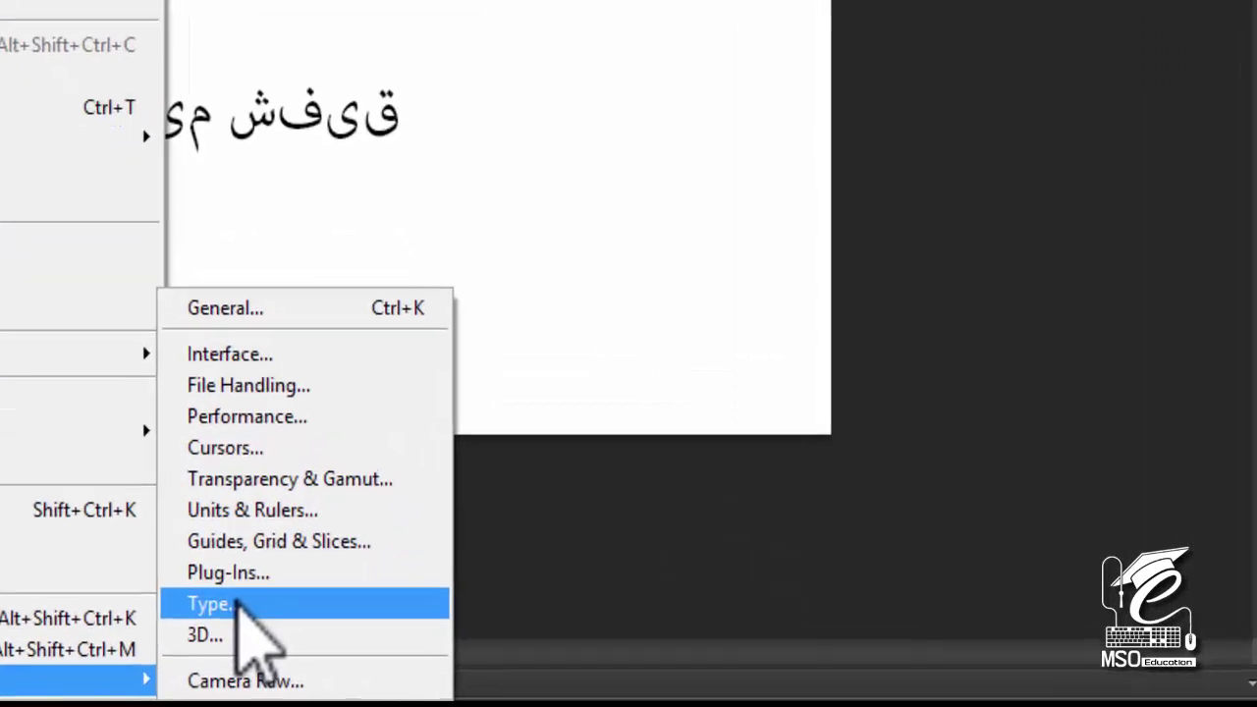
pyautogui.click(329, 632)
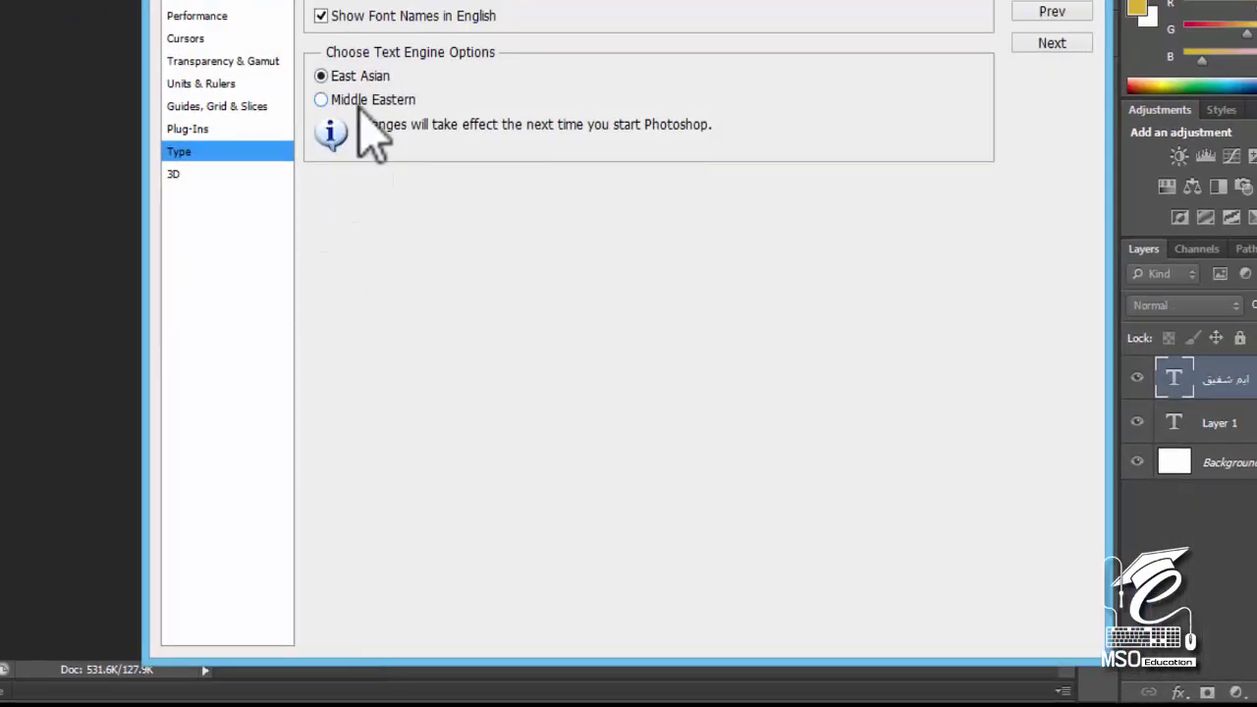
pyautogui.click(359, 101)
pyautogui.click(349, 77)
pyautogui.click(357, 99)
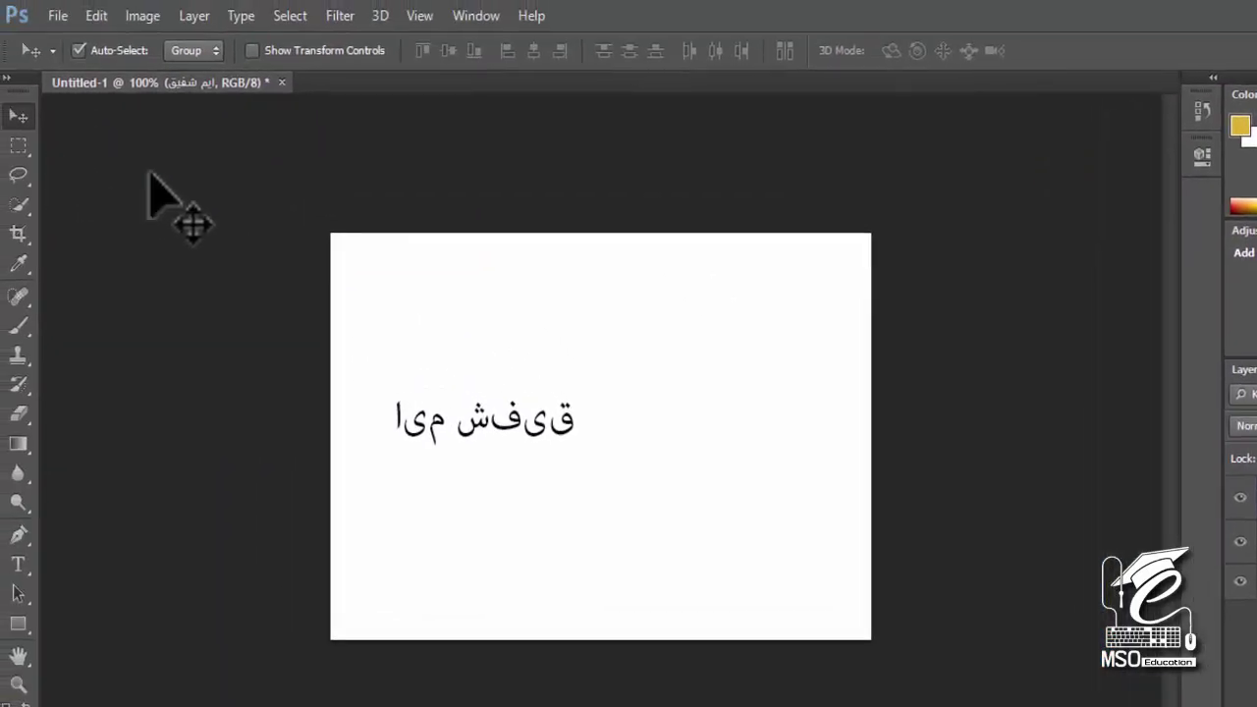
pyautogui.click(246, 22)
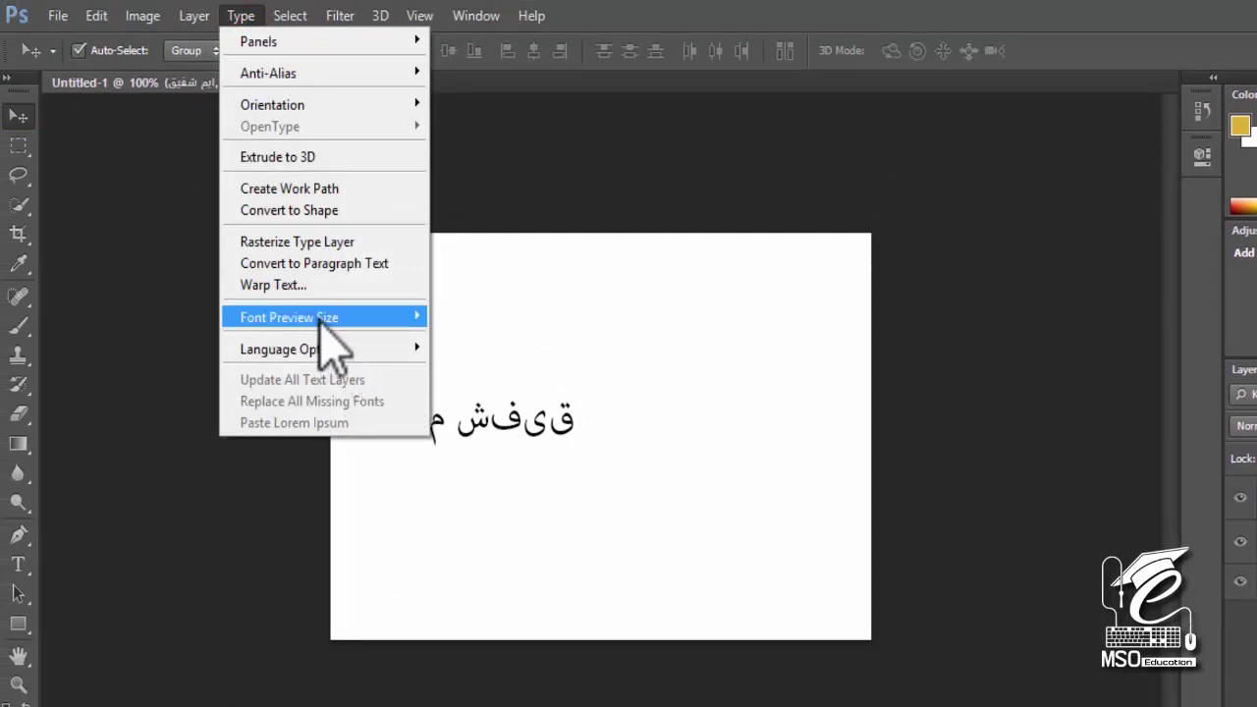
pyautogui.moveTo(100, 143)
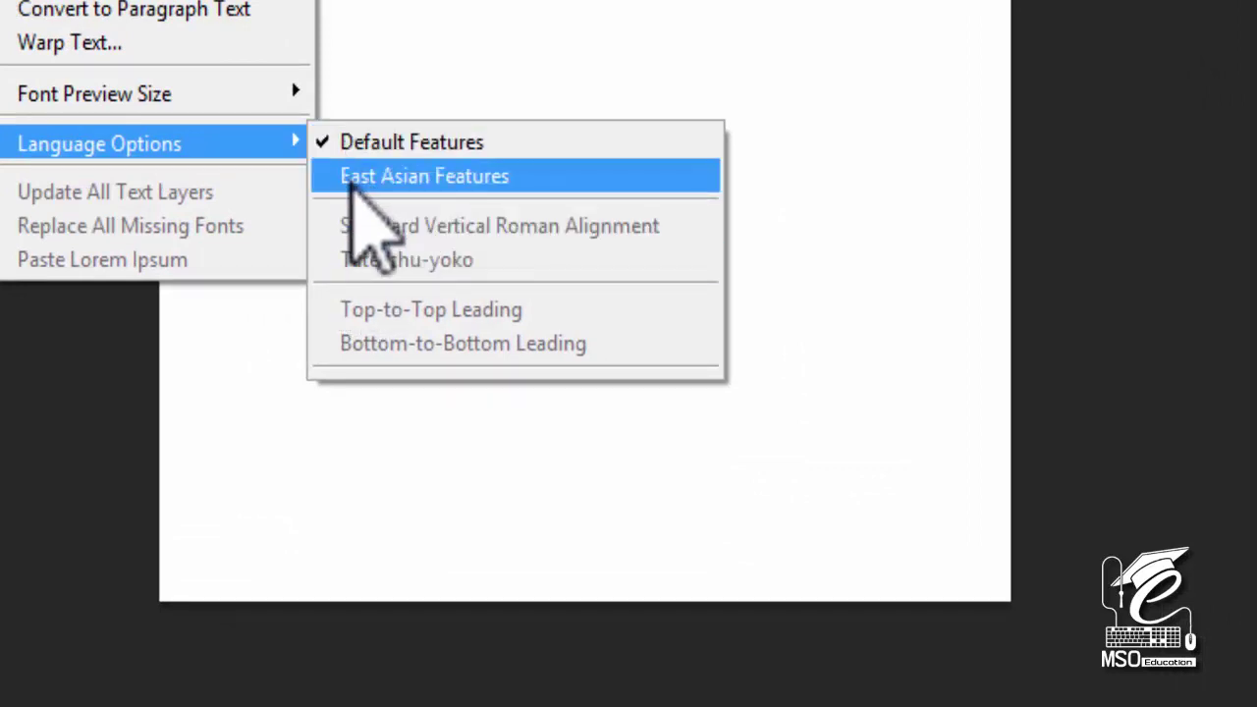
pyautogui.click(427, 182)
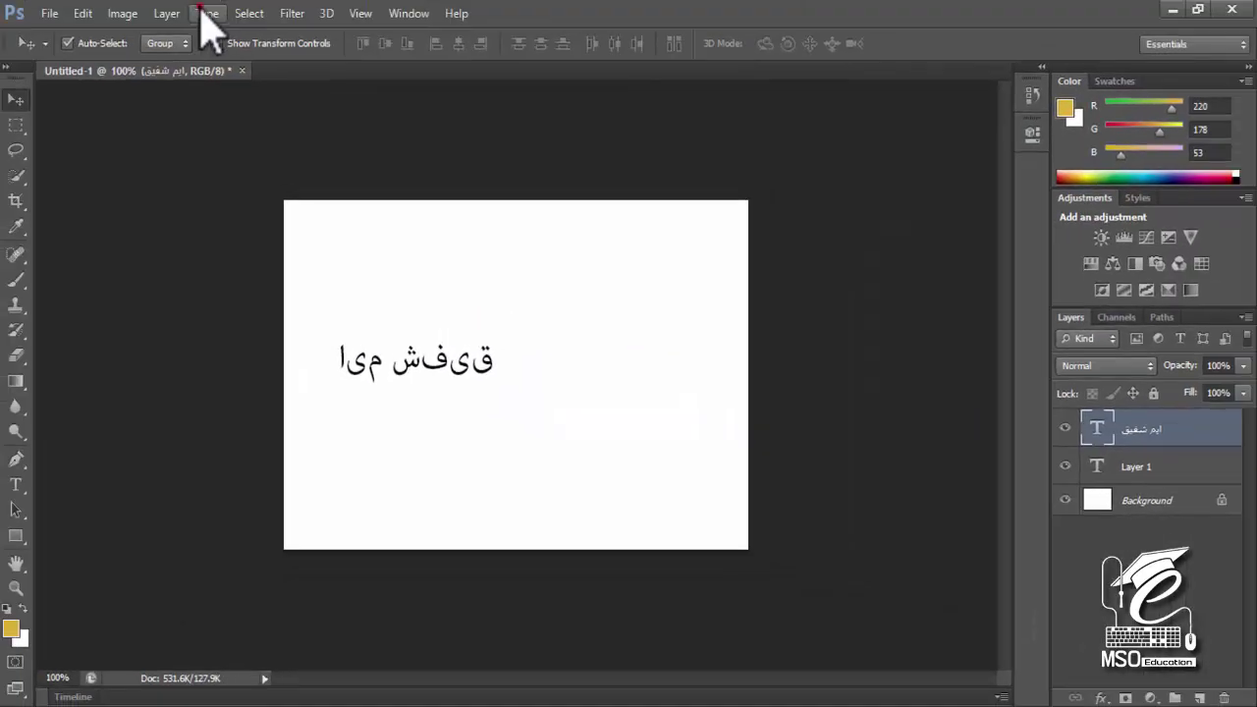
pyautogui.click(205, 13)
pyautogui.moveTo(251, 300)
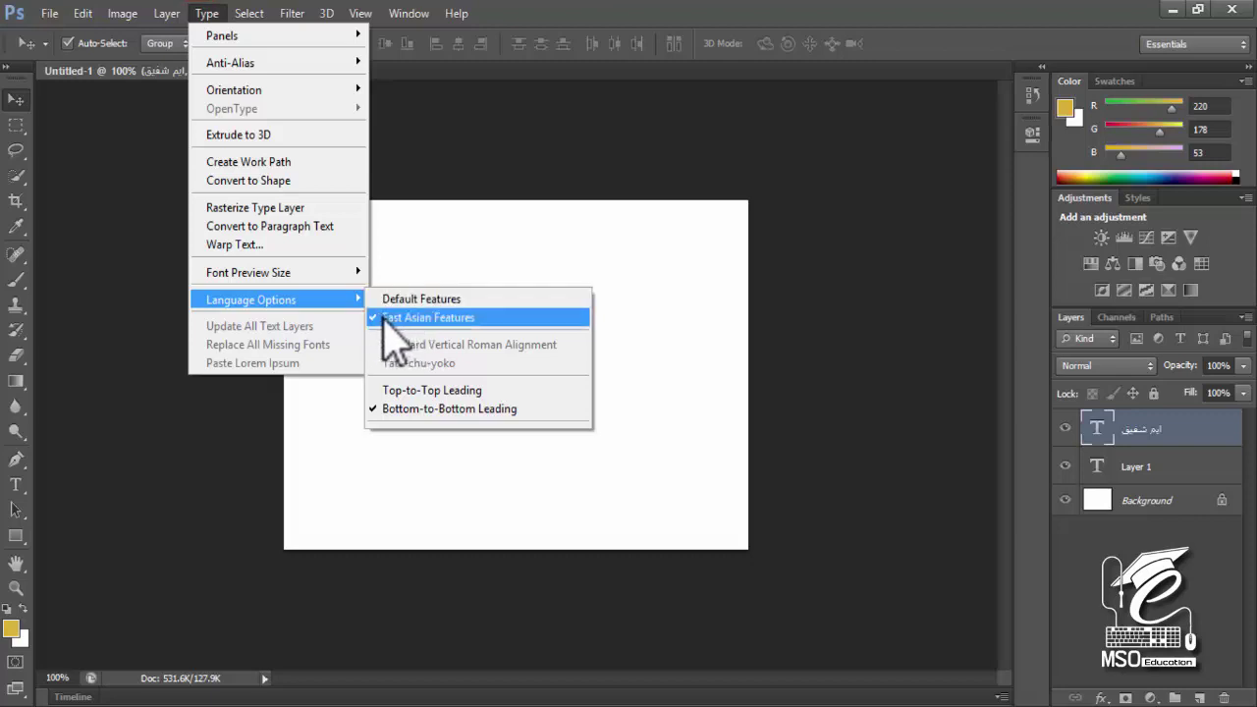
pyautogui.click(6, 71)
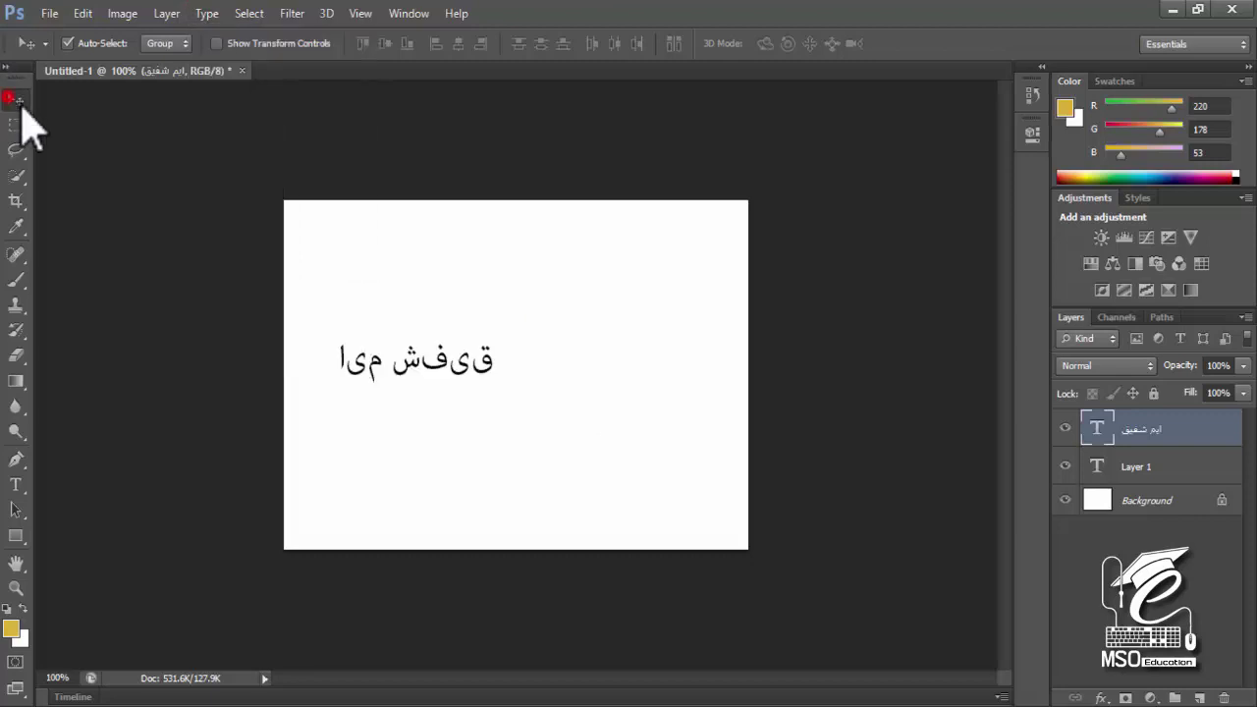
# Step: Close Untitled-1 without saving, then create a new blank document with default settings
pyautogui.click(1232, 10)
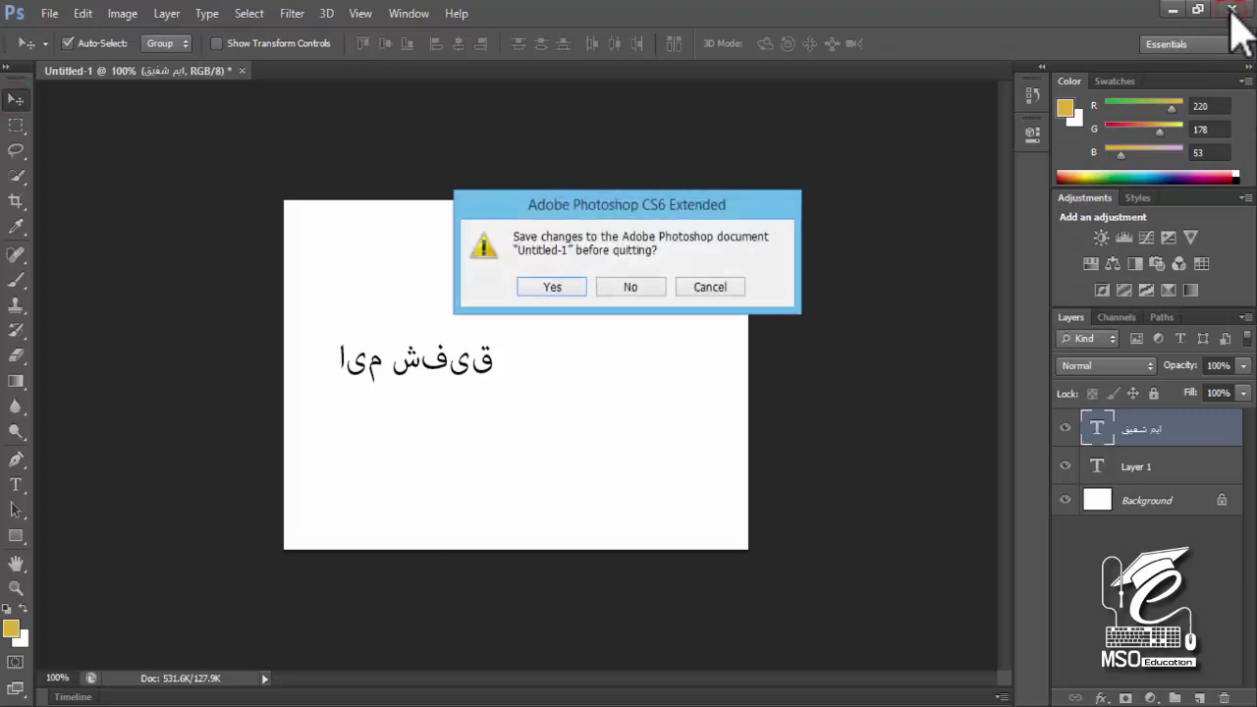
pyautogui.click(632, 288)
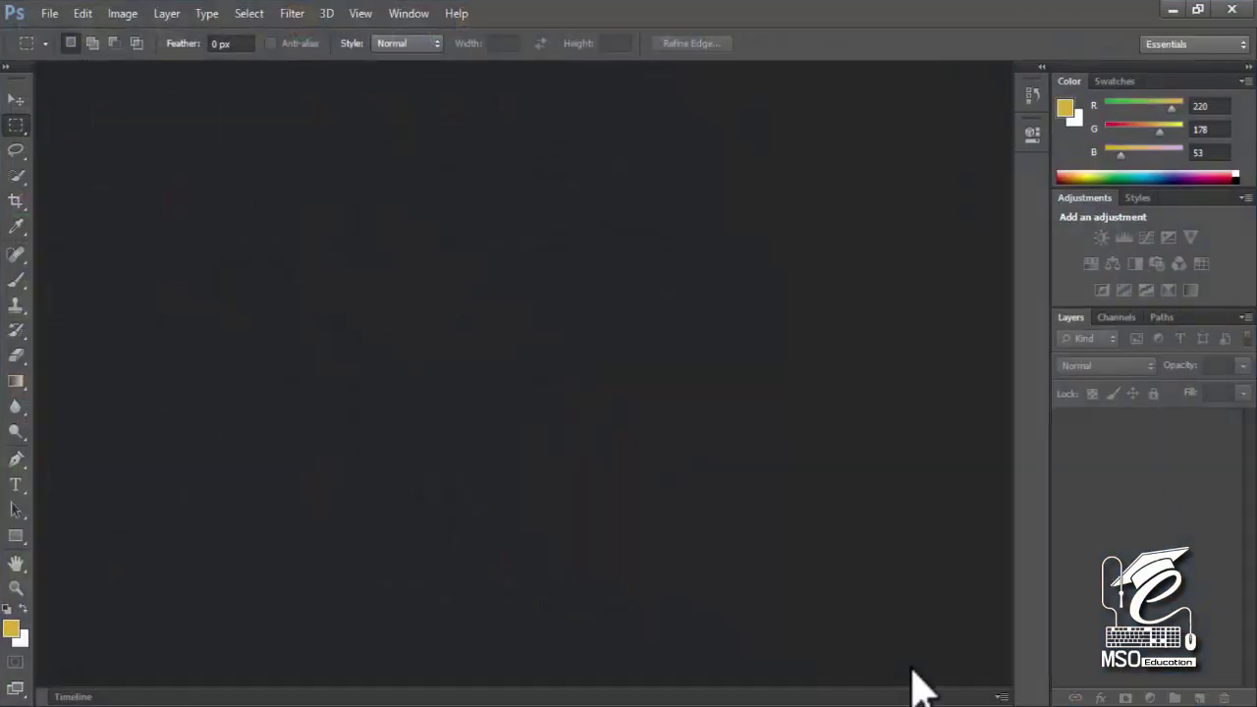
pyautogui.click(49, 13)
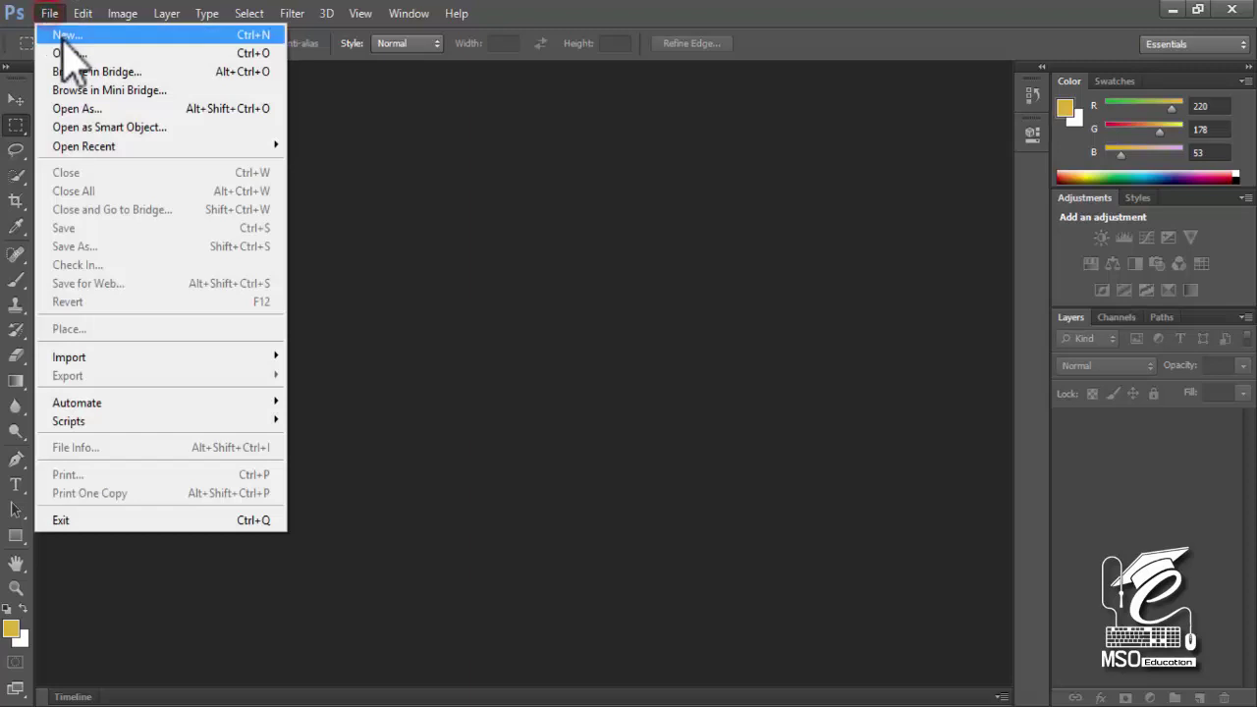
pyautogui.click(62, 41)
pyautogui.click(629, 491)
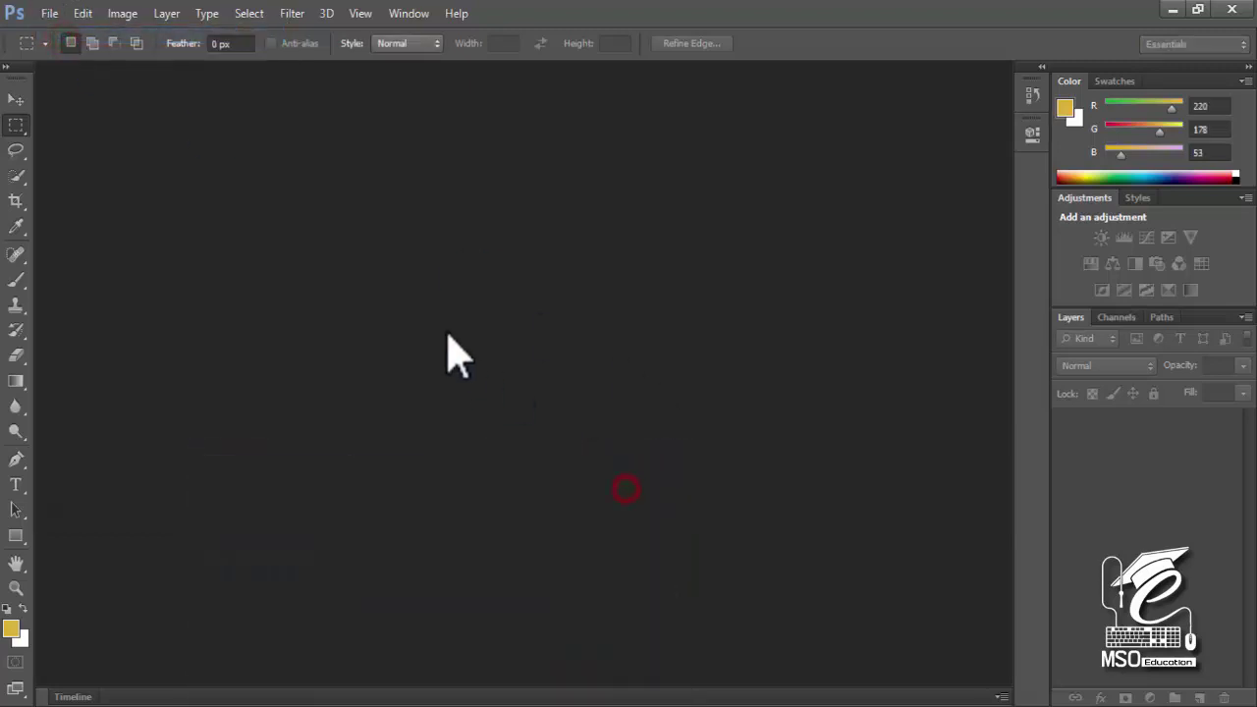
# Step: Type the Urdu name on the new canvas and move it to the right
pyautogui.click(16, 486)
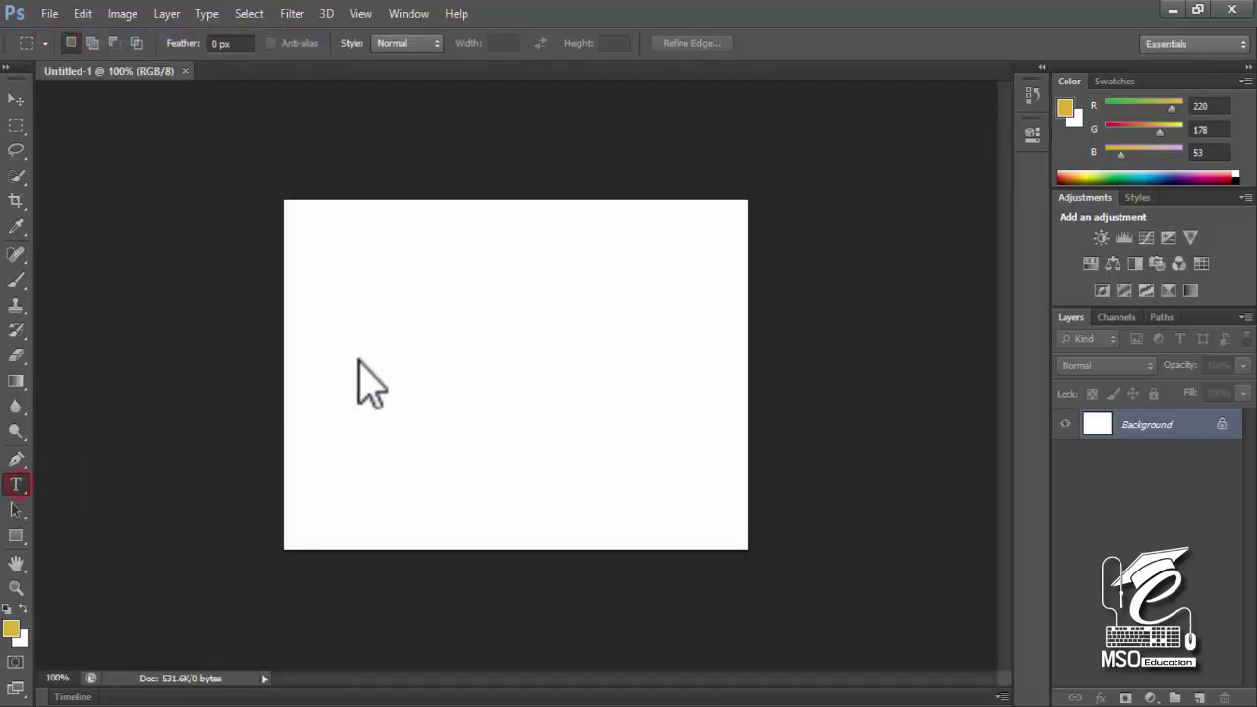
pyautogui.click(362, 349)
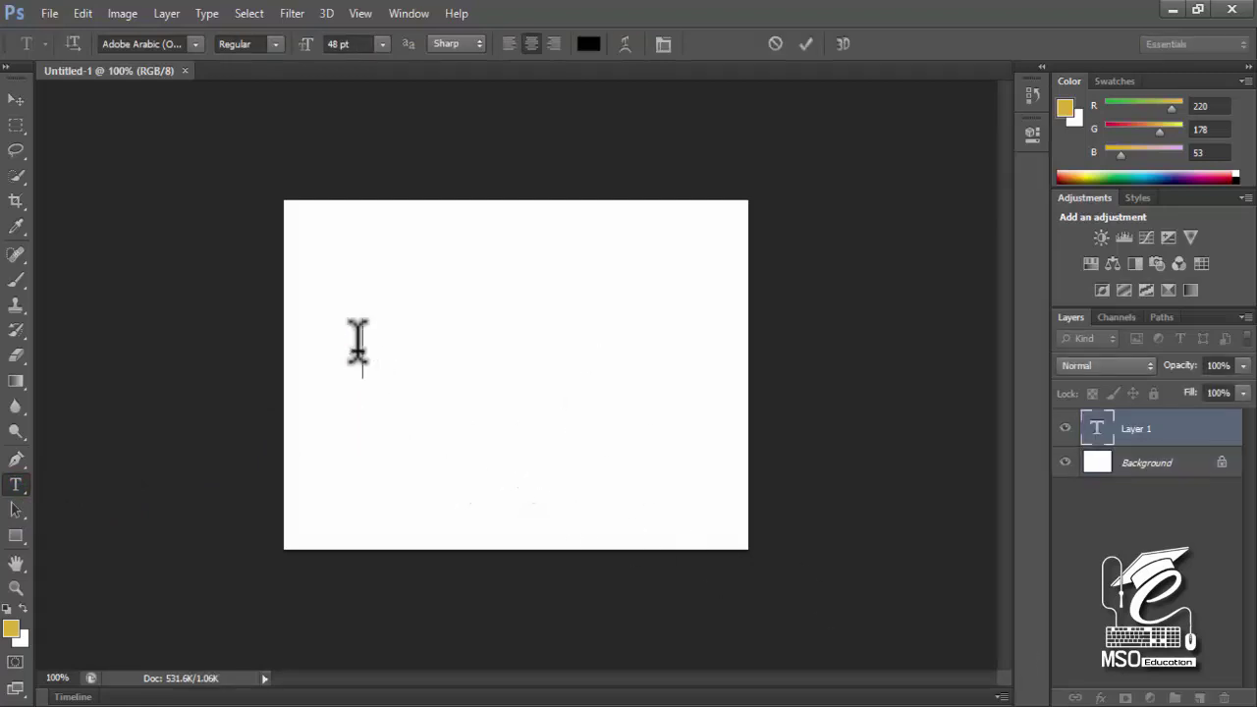
pyautogui.write('ال')
pyautogui.hotkey('ctrl', 'a')
pyautogui.click(15, 99)
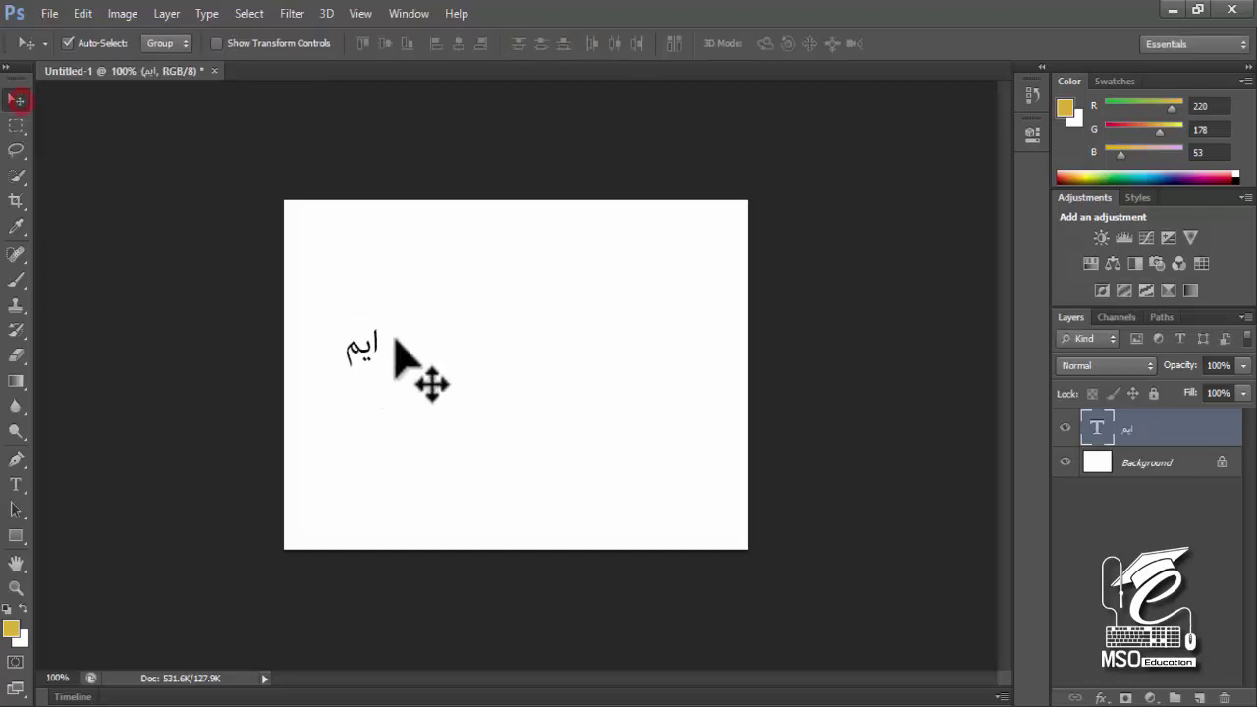
pyautogui.moveTo(362, 353); pyautogui.dragTo(683, 356)
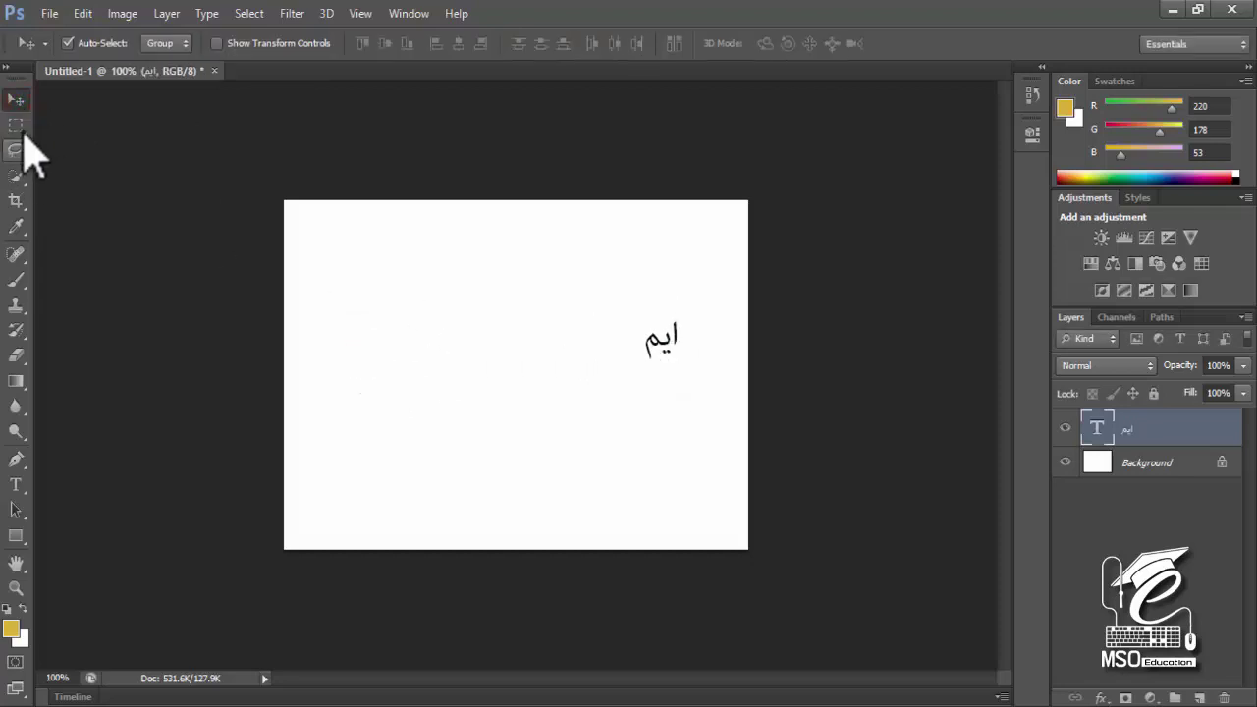
# Step: Return to text editing on the name and select all of its text
pyautogui.click(16, 484)
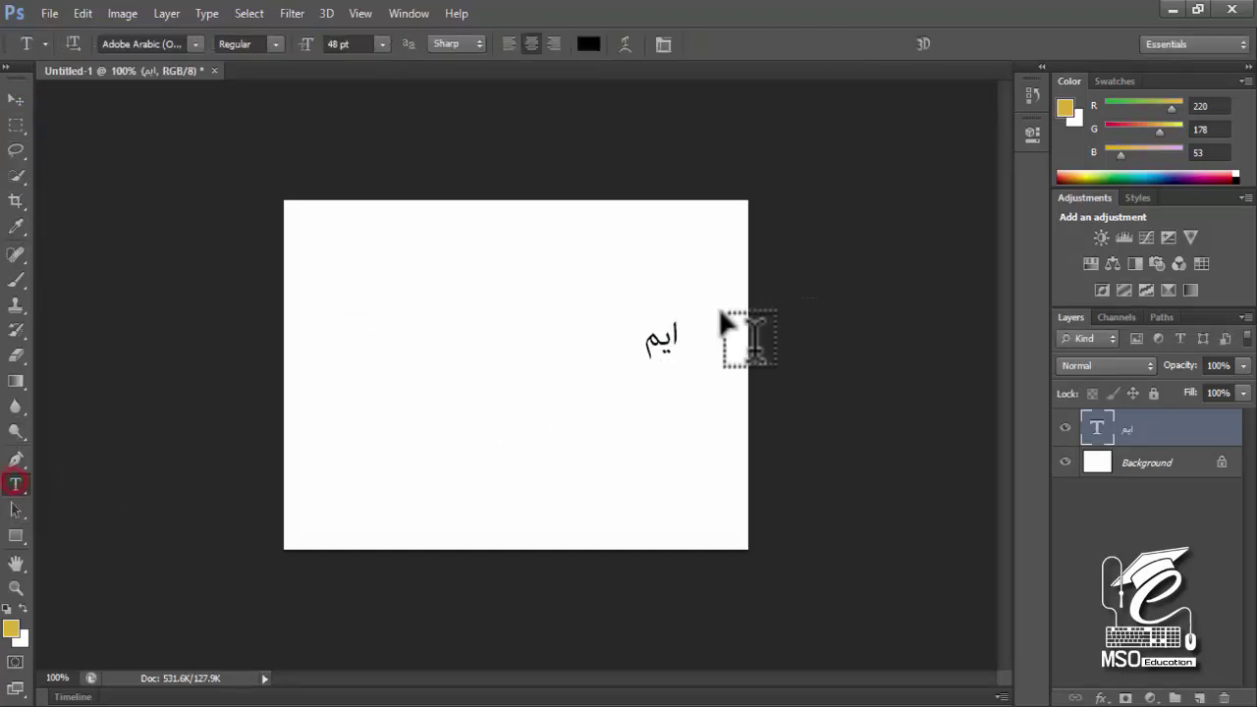
pyautogui.doubleClick(659, 332)
pyautogui.click(658, 320)
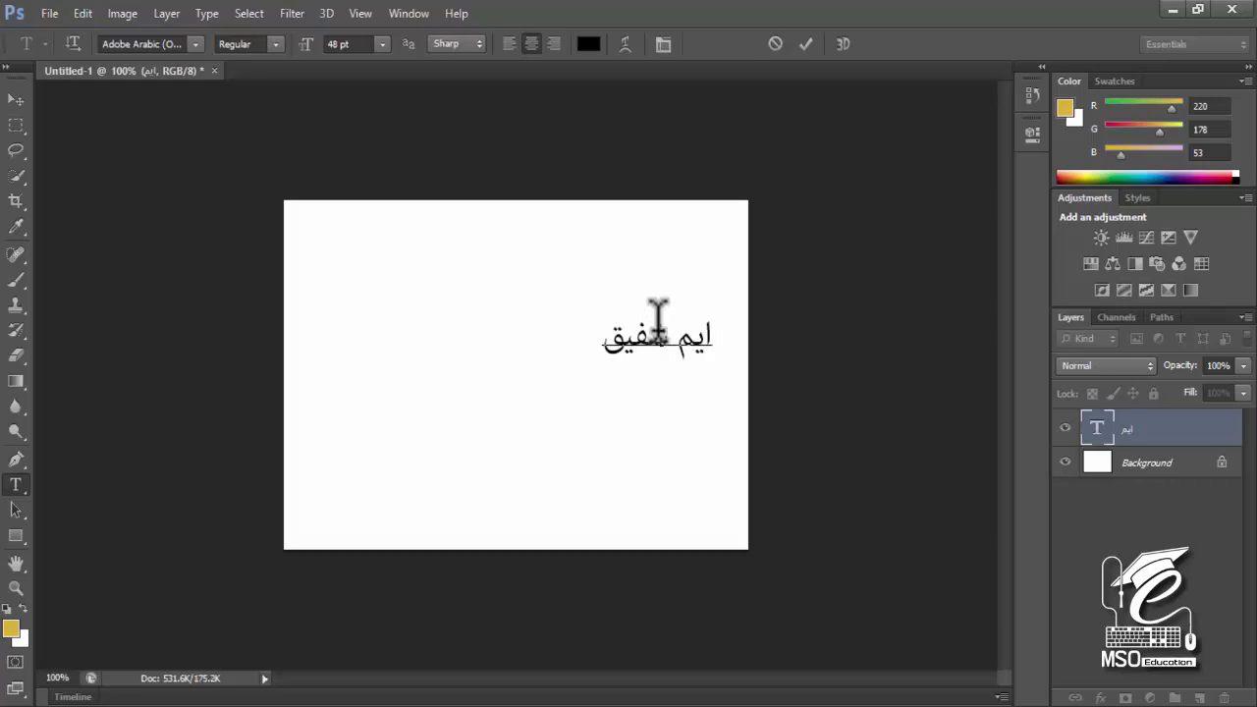
pyautogui.hotkey('ctrl', 'a')
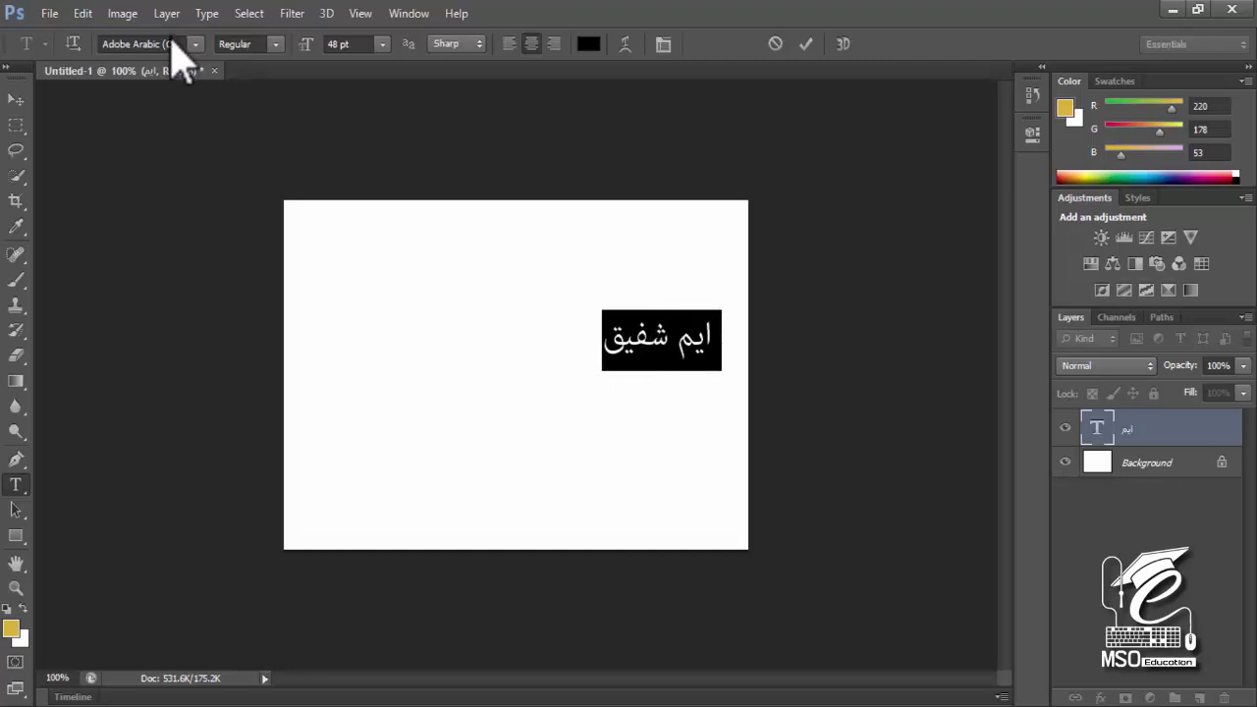
# Step: Apply an AlQalam font from the font list to the Urdu name
pyautogui.click(196, 43)
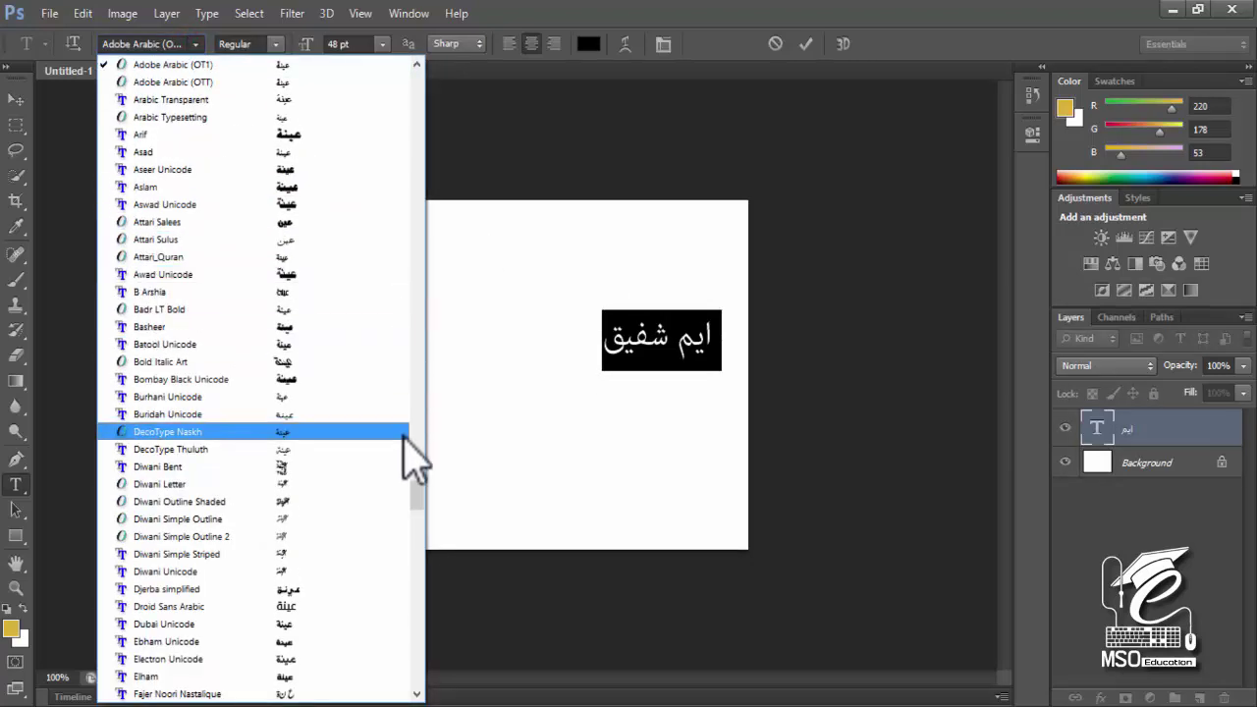
pyautogui.moveTo(418, 499); pyautogui.dragTo(410, 94)
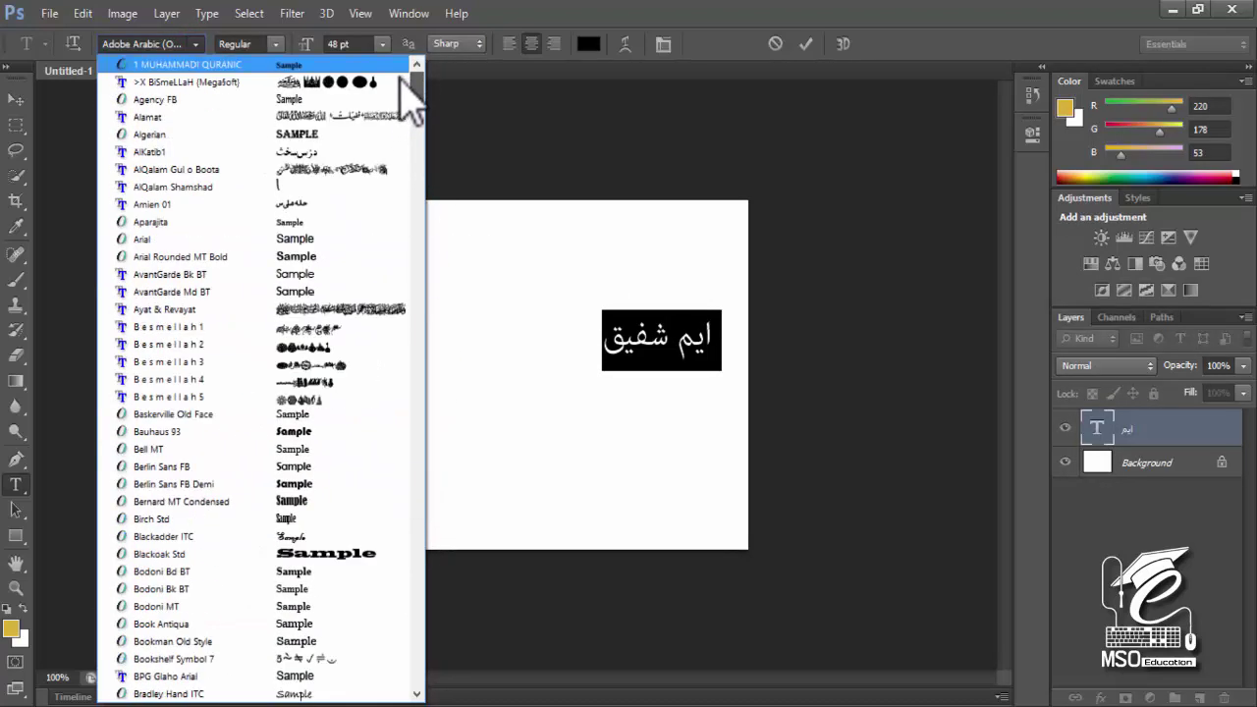
pyautogui.scroll(-1, 343, 412)
pyautogui.scroll(-2, 326, 398)
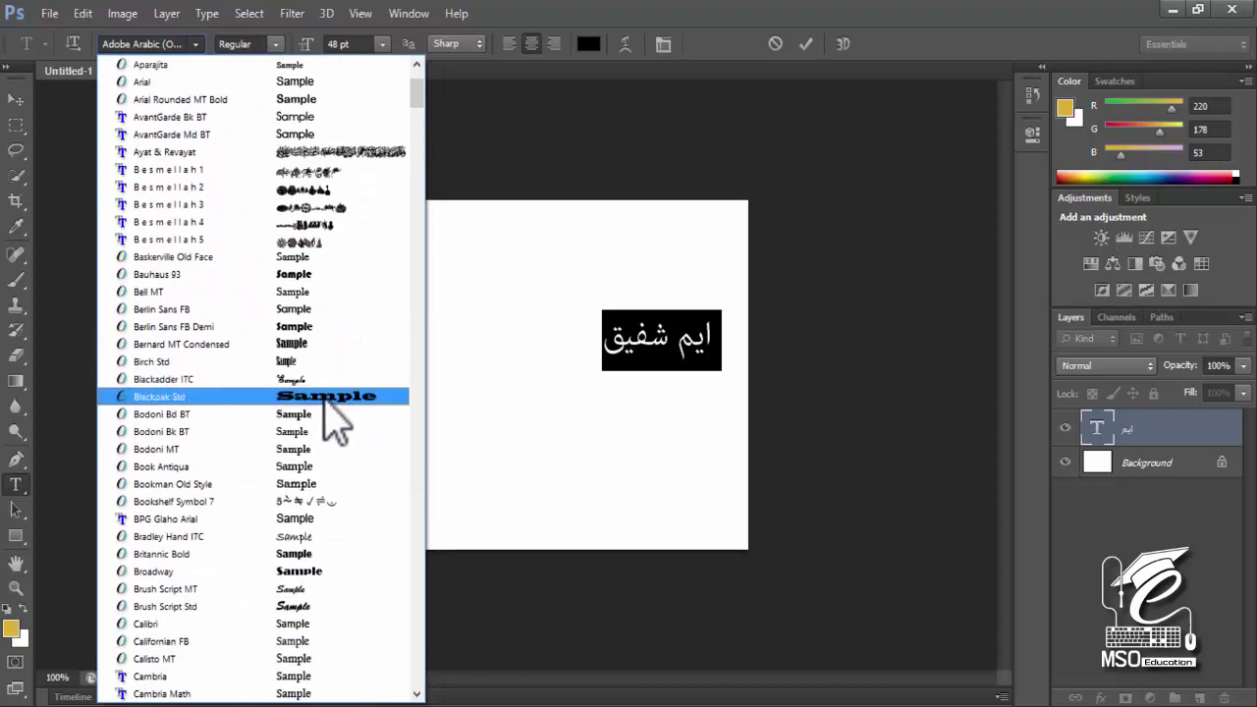
pyautogui.scroll(-3, 337, 422)
pyautogui.scroll(-2, 337, 442)
pyautogui.scroll(-2, 337, 449)
pyautogui.scroll(-1, 339, 454)
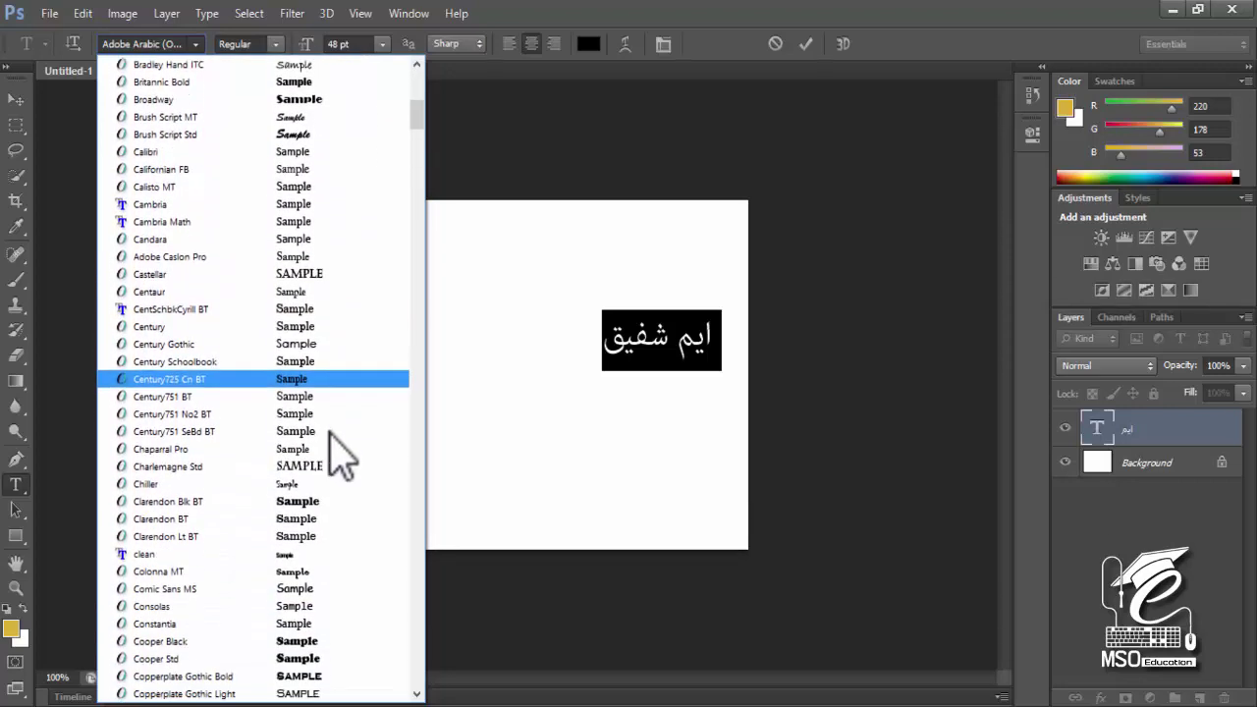
pyautogui.scroll(-10, 334, 491)
pyautogui.click(314, 525)
# Step: Move the name back within the canvas and try AlQalam Shahzaib and AlQalam Tahir fonts
pyautogui.click(15, 100)
pyautogui.moveTo(588, 337); pyautogui.dragTo(452, 337)
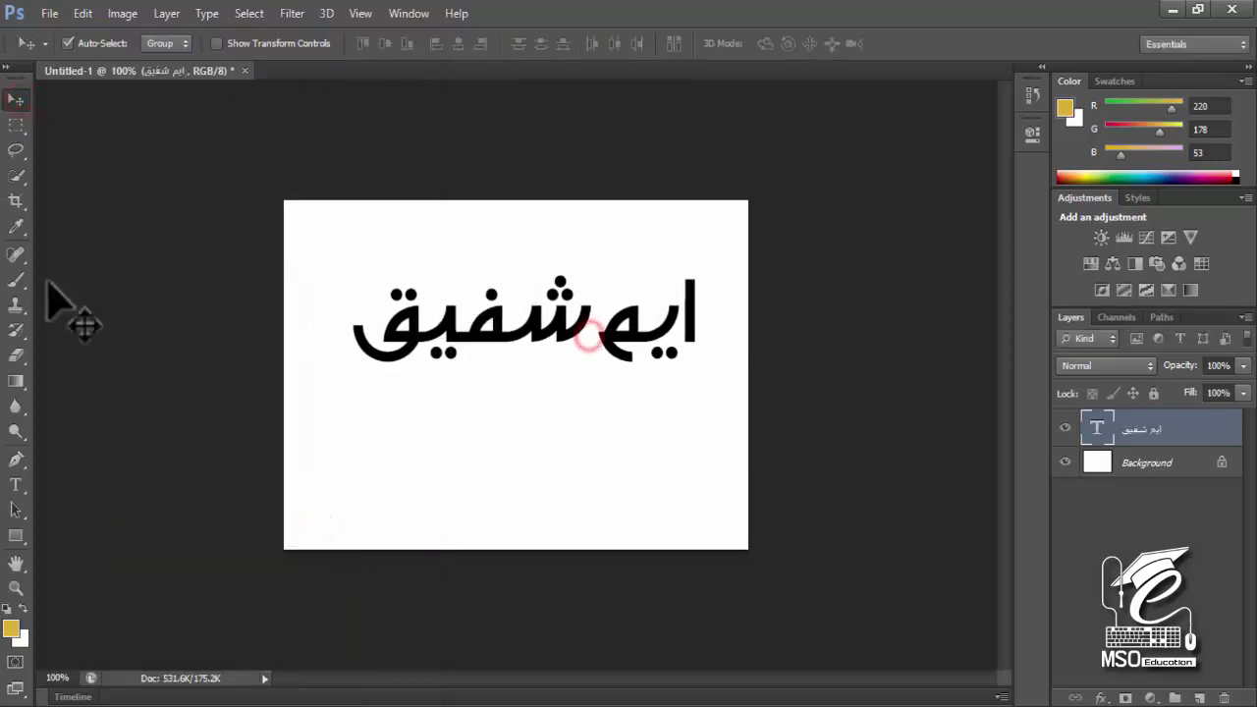
pyautogui.click(16, 485)
pyautogui.tripleClick(407, 331)
pyautogui.click(195, 45)
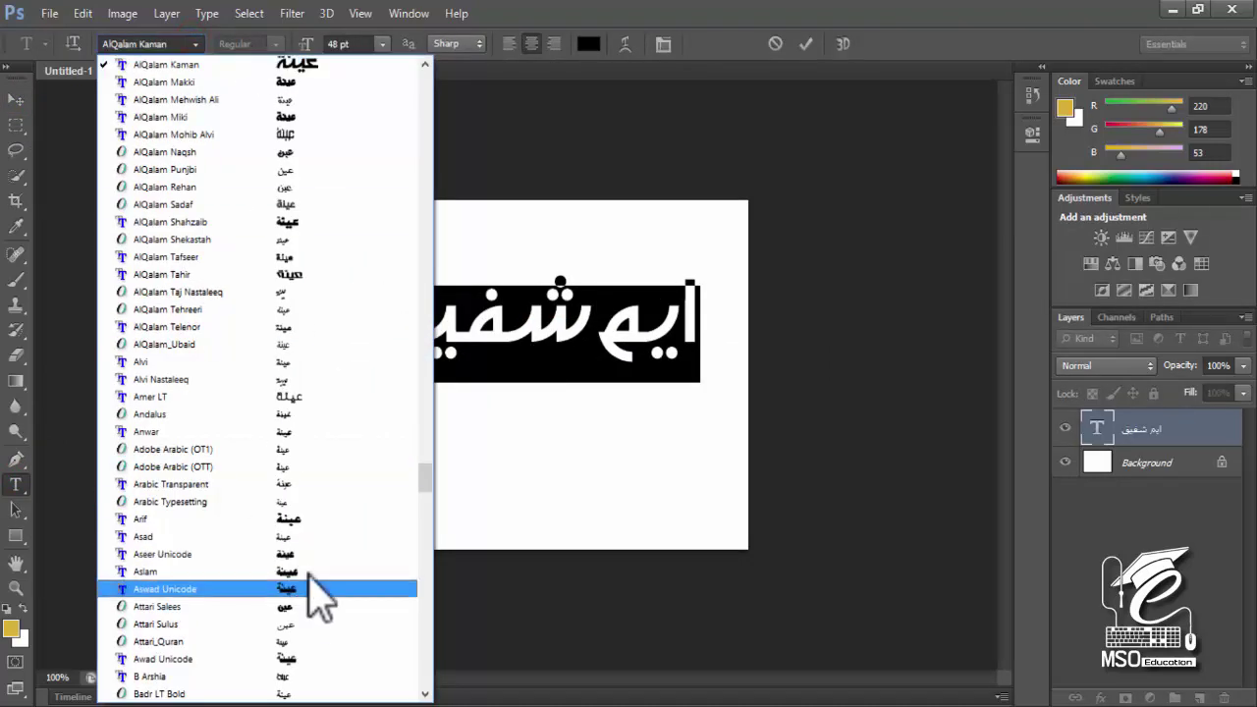
pyautogui.click(292, 220)
pyautogui.click(196, 44)
pyautogui.click(265, 115)
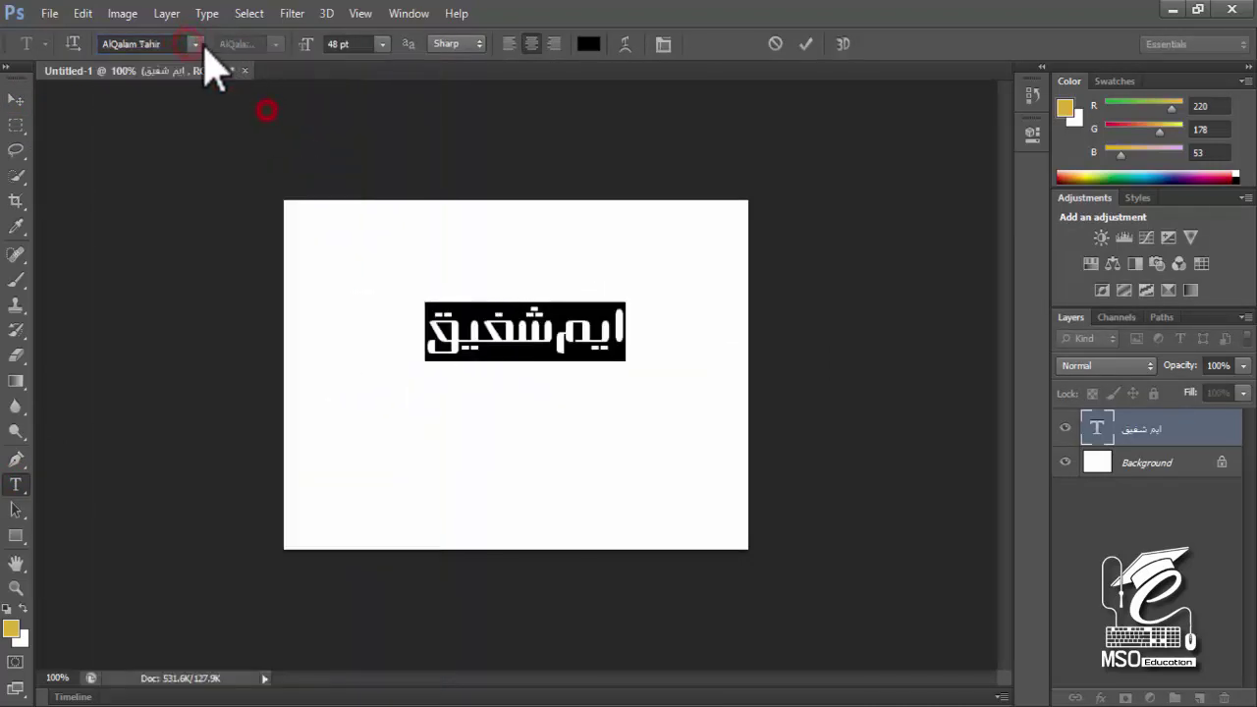
# Step: Try AA Sameer Kelk, then settle on Jameel Noori Nastaleeq and deselect the text
pyautogui.click(196, 44)
pyautogui.moveTo(426, 483); pyautogui.dragTo(435, 421)
pyautogui.scroll(-3, 343, 520)
pyautogui.click(324, 568)
pyautogui.click(196, 45)
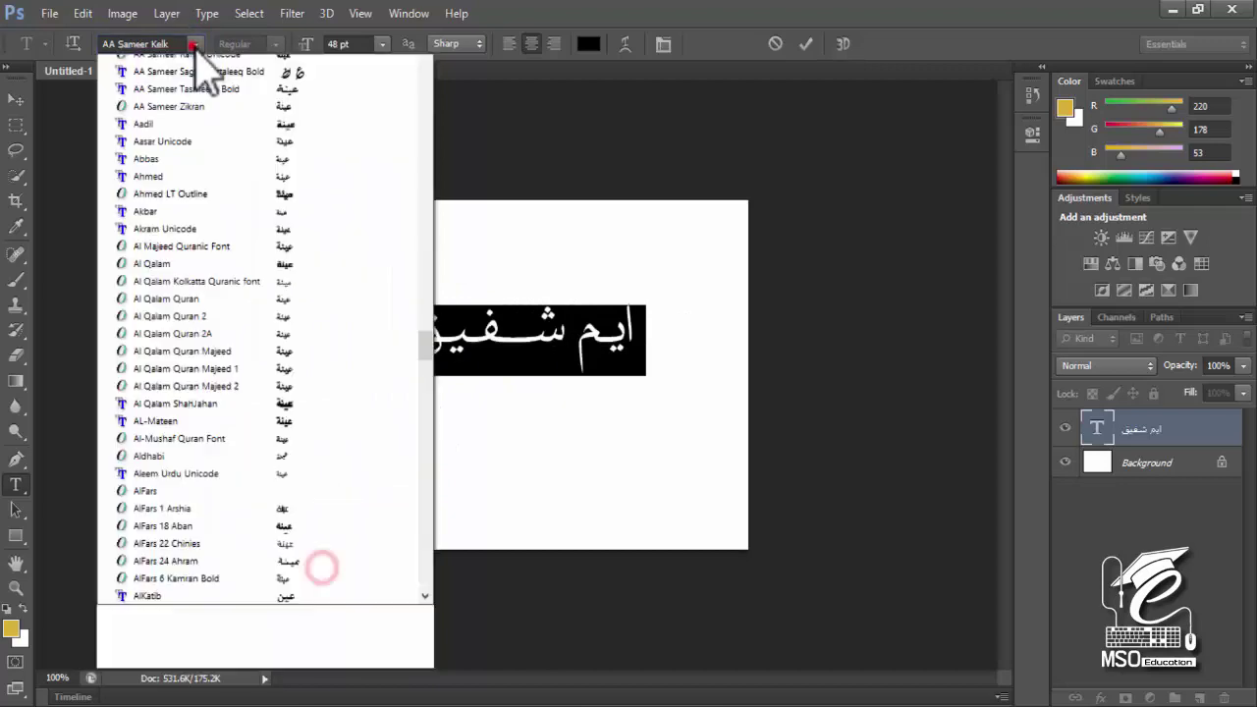
pyautogui.moveTo(421, 441)
pyautogui.mouseDown()
pyautogui.moveTo(421, 85)
pyautogui.moveTo(427, 547)
pyautogui.mouseUp()
pyautogui.click(262, 289)
pyautogui.click(528, 314)
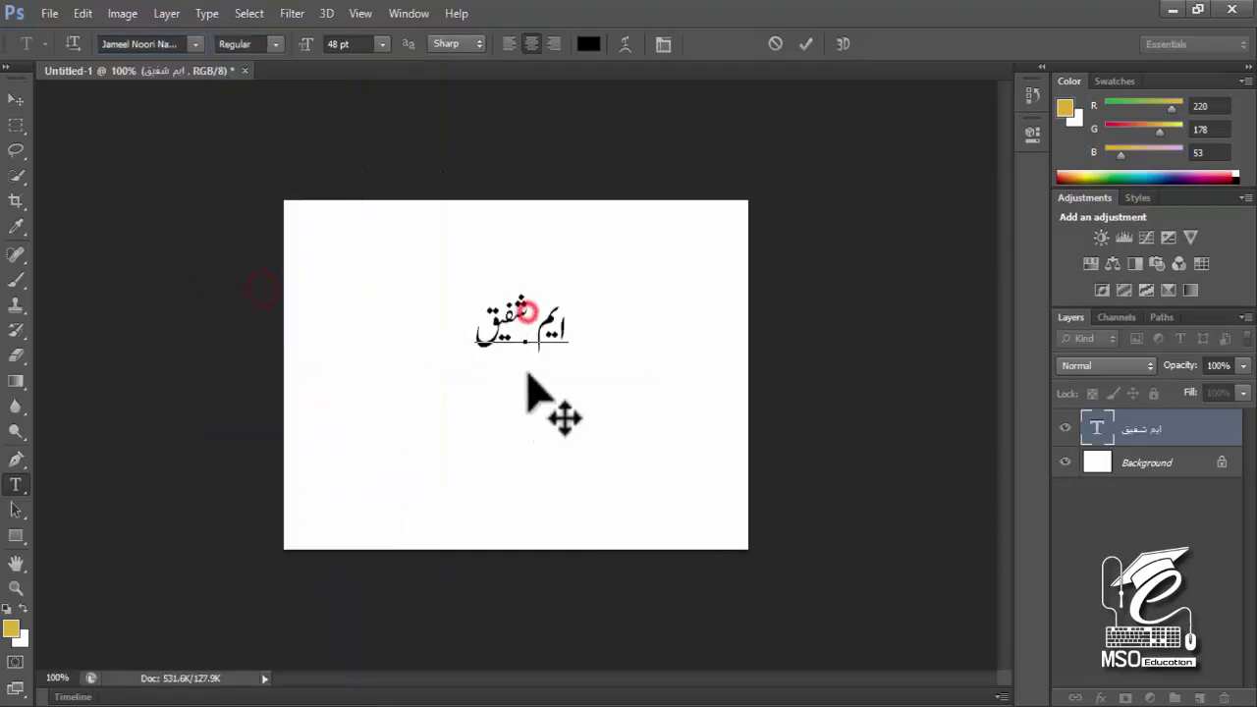
# Step: Enlarge the Urdu name to 60 then 72 pt and nudge it on the canvas
pyautogui.tripleClick(522, 323)
pyautogui.click(382, 44)
pyautogui.click(368, 351)
pyautogui.click(382, 44)
pyautogui.click(368, 372)
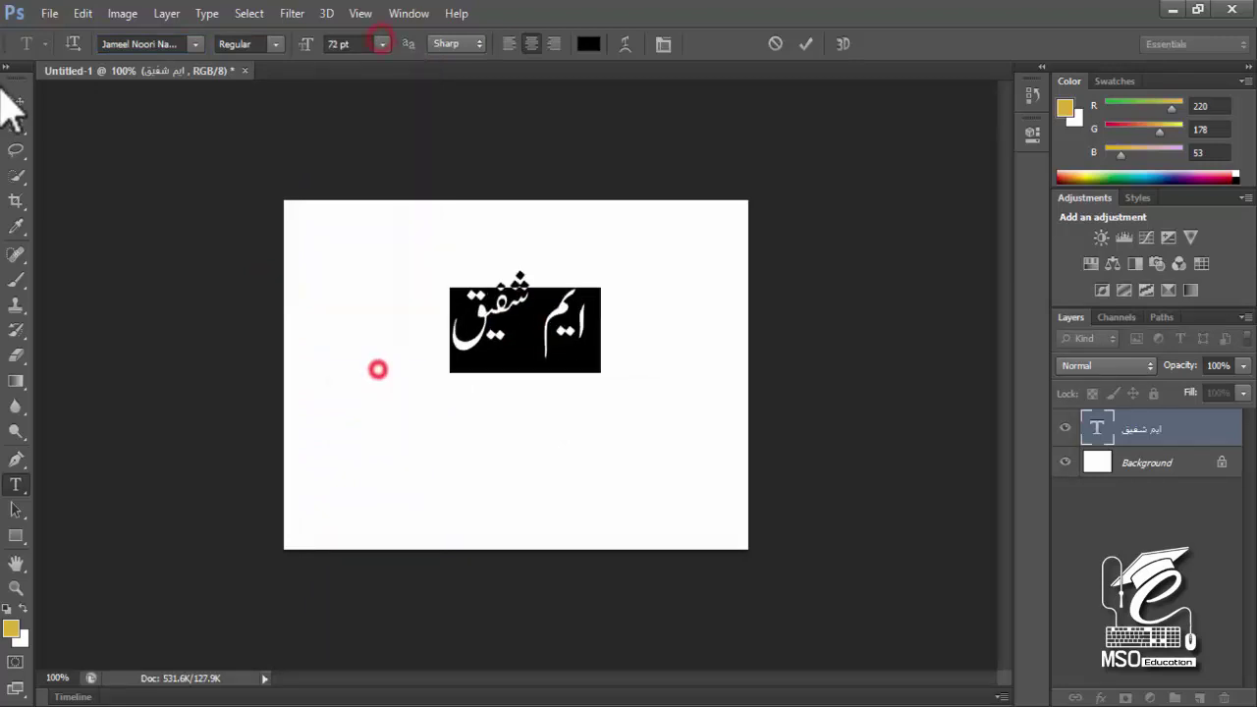
pyautogui.click(15, 99)
pyautogui.moveTo(464, 343); pyautogui.dragTo(468, 360)
# Step: Scale the name up with Free Transform, then try Simple Indust Shaded and AlQalam Kaman fonts
pyautogui.hotkey('ctrl', 't')
pyautogui.moveTo(598, 384); pyautogui.dragTo(693, 507)
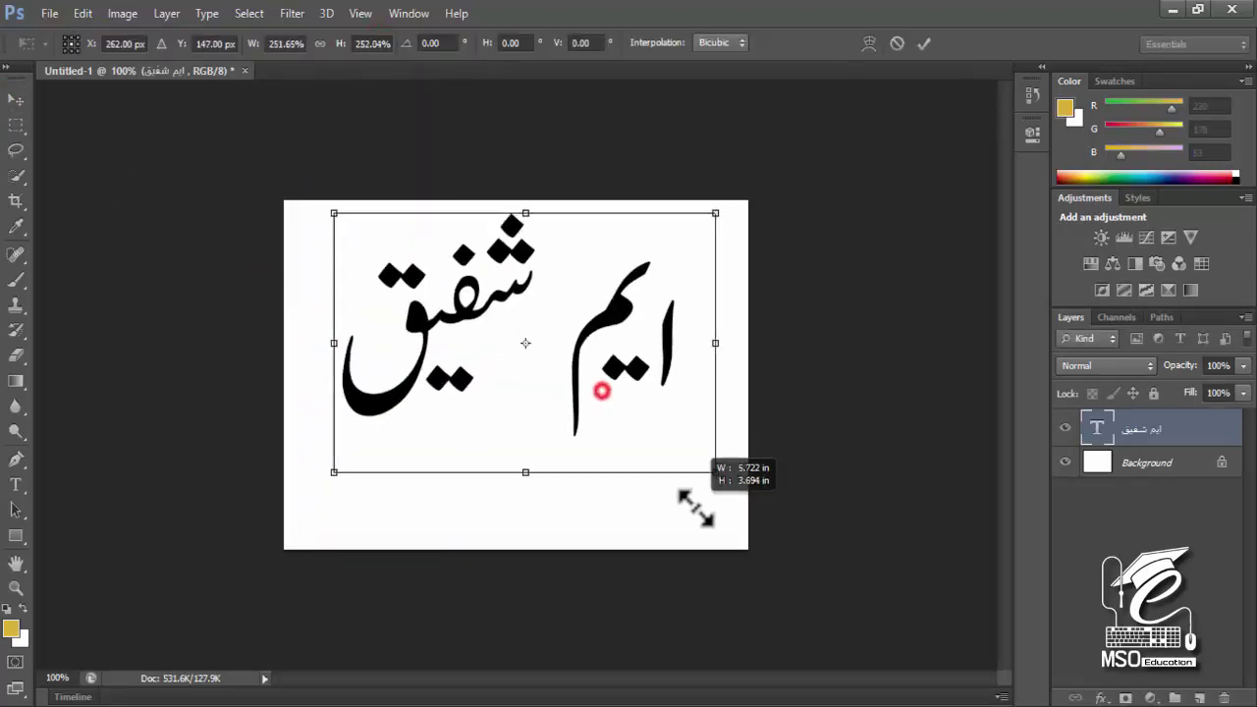
pyautogui.press('Return')
pyautogui.moveTo(417, 540); pyautogui.dragTo(404, 569)
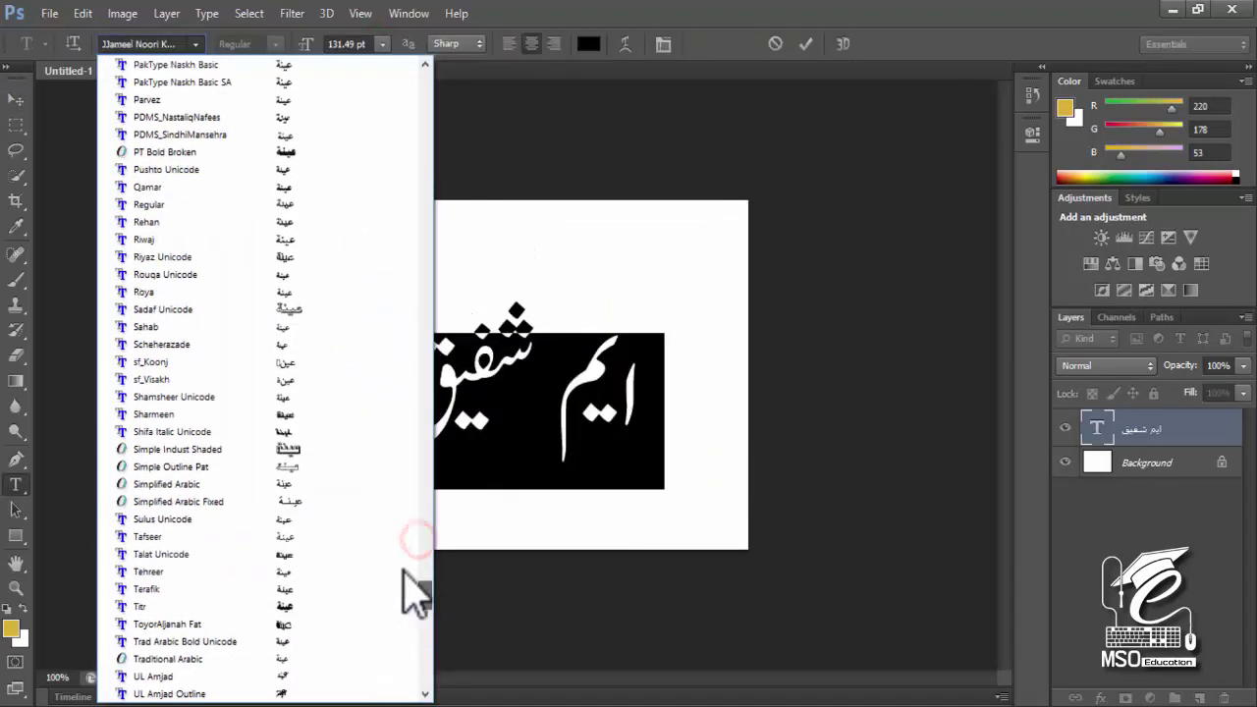
pyautogui.click(285, 440)
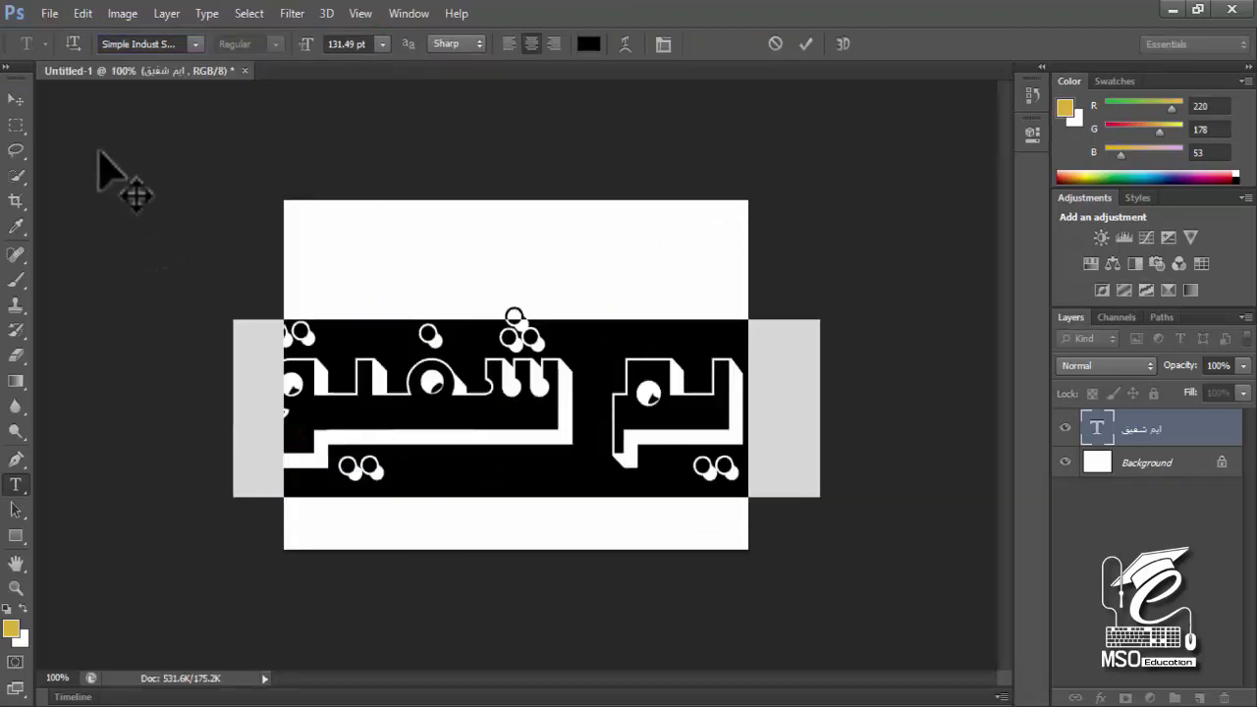
pyautogui.click(195, 43)
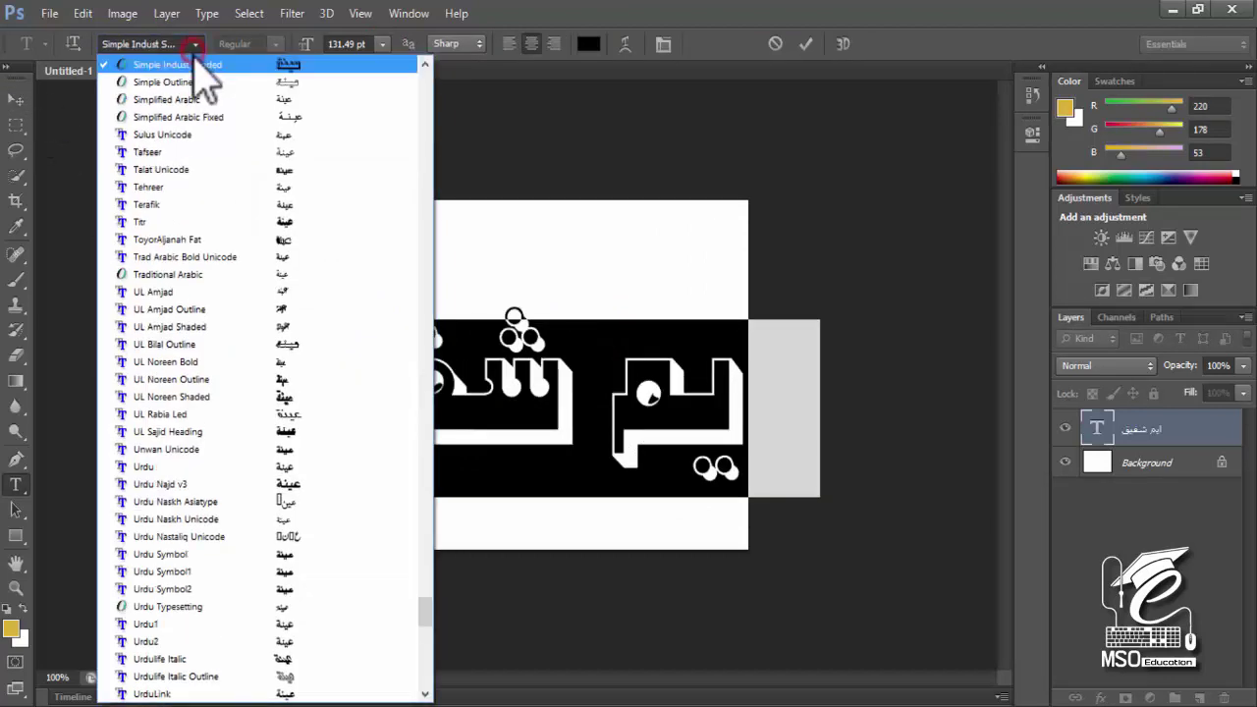
pyautogui.click(589, 44)
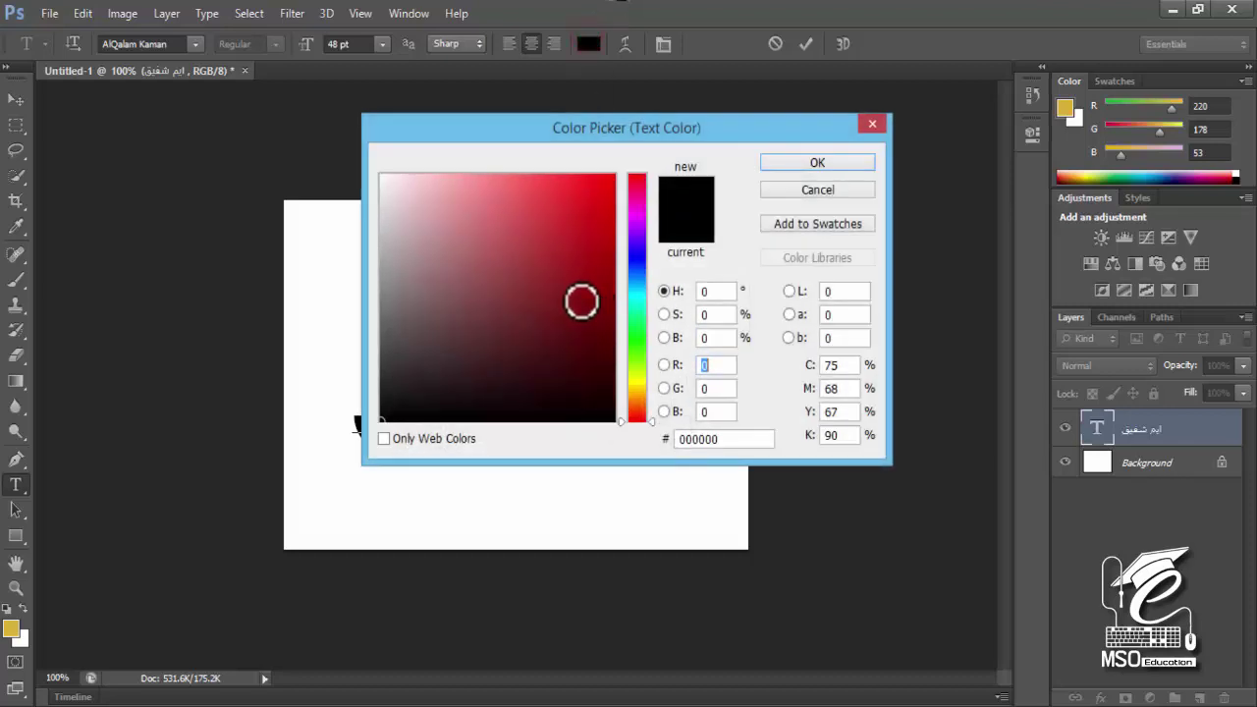
# Step: Colour the name dark red, move it slightly up, and reselect its text
pyautogui.moveTo(580, 298); pyautogui.dragTo(604, 359)
pyautogui.click(855, 163)
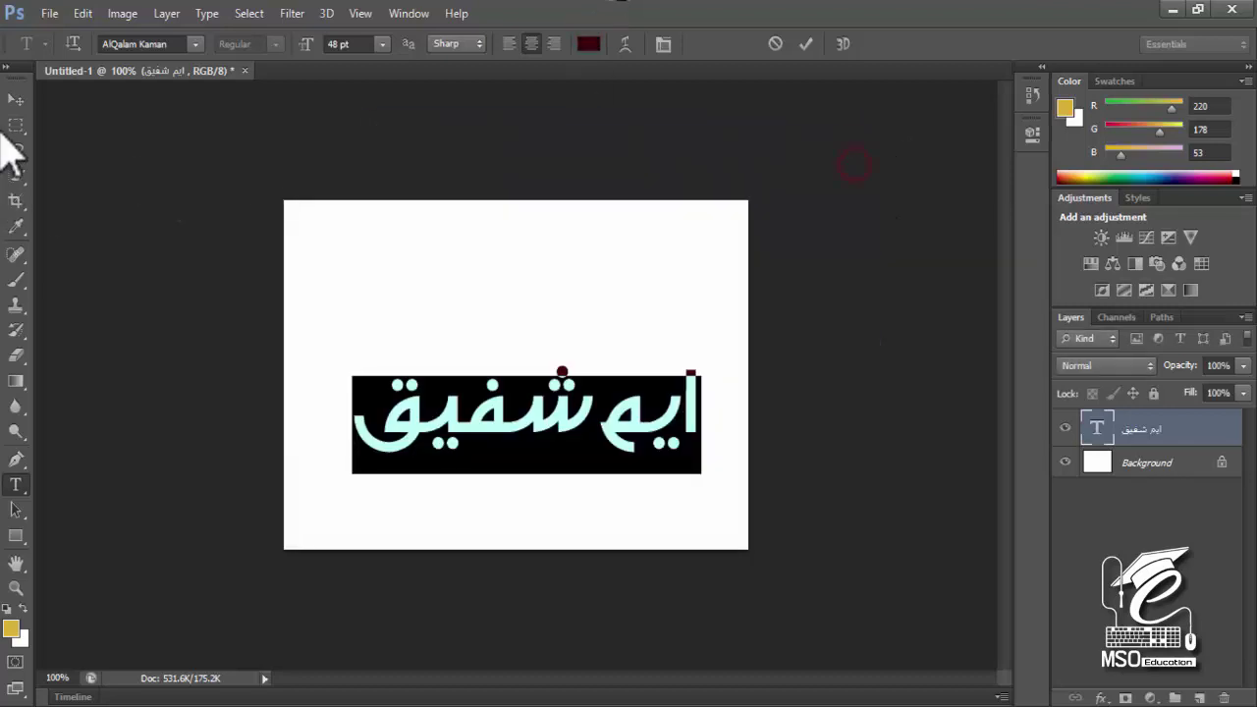
pyautogui.click(16, 99)
pyautogui.moveTo(505, 462)
pyautogui.mouseDown()
pyautogui.moveTo(462, 403)
pyautogui.moveTo(452, 353)
pyautogui.mouseUp()
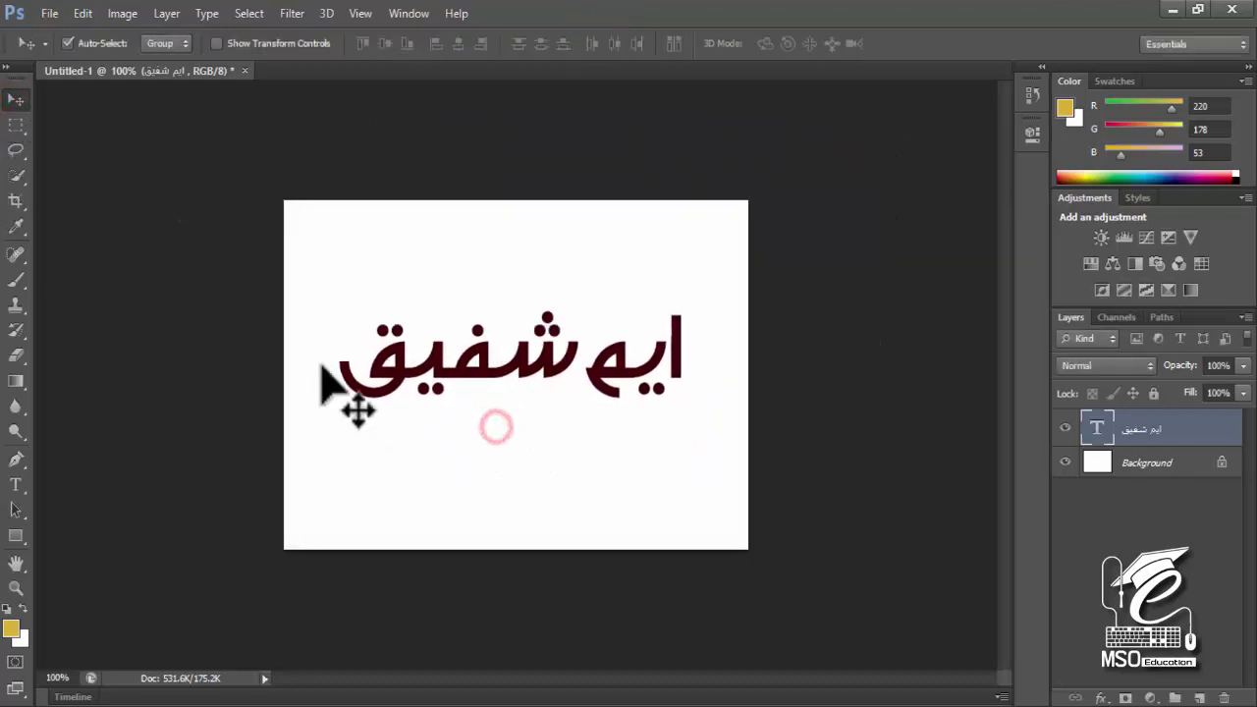
pyautogui.click(16, 485)
pyautogui.click(491, 344)
pyautogui.click(489, 352)
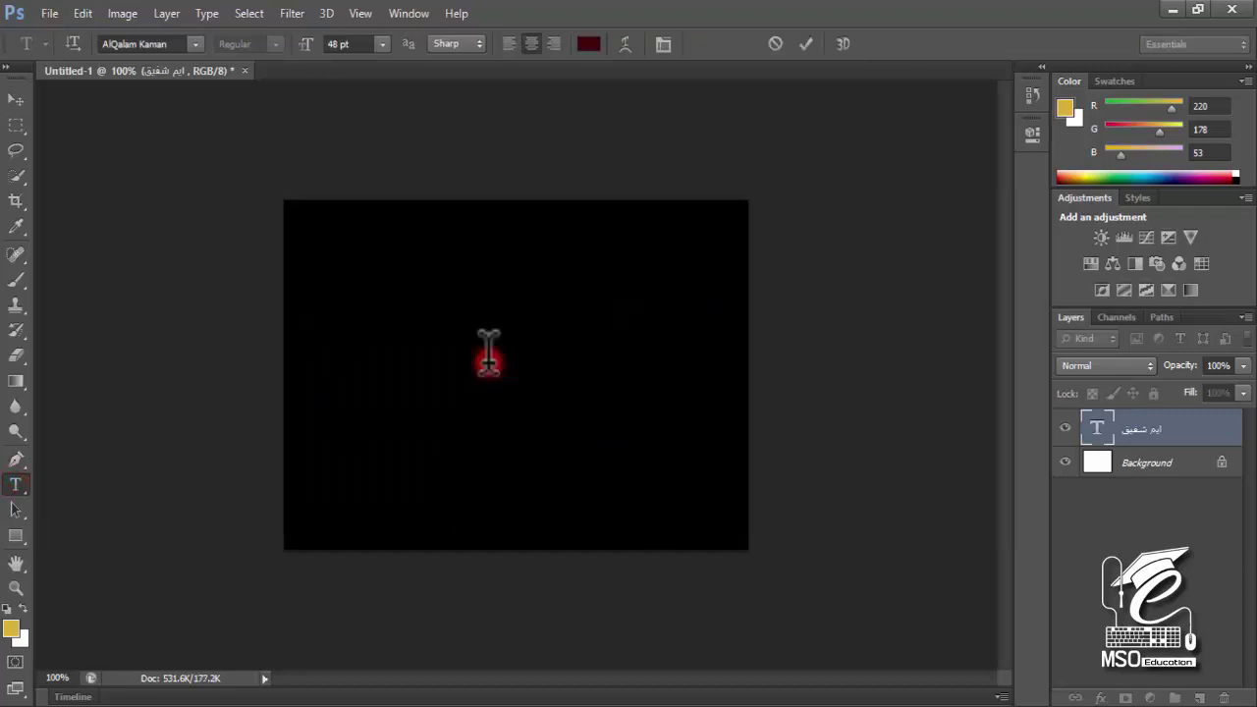
# Step: Recolour the name bright yellow f6ff00 and nudge it into position
pyautogui.click(589, 45)
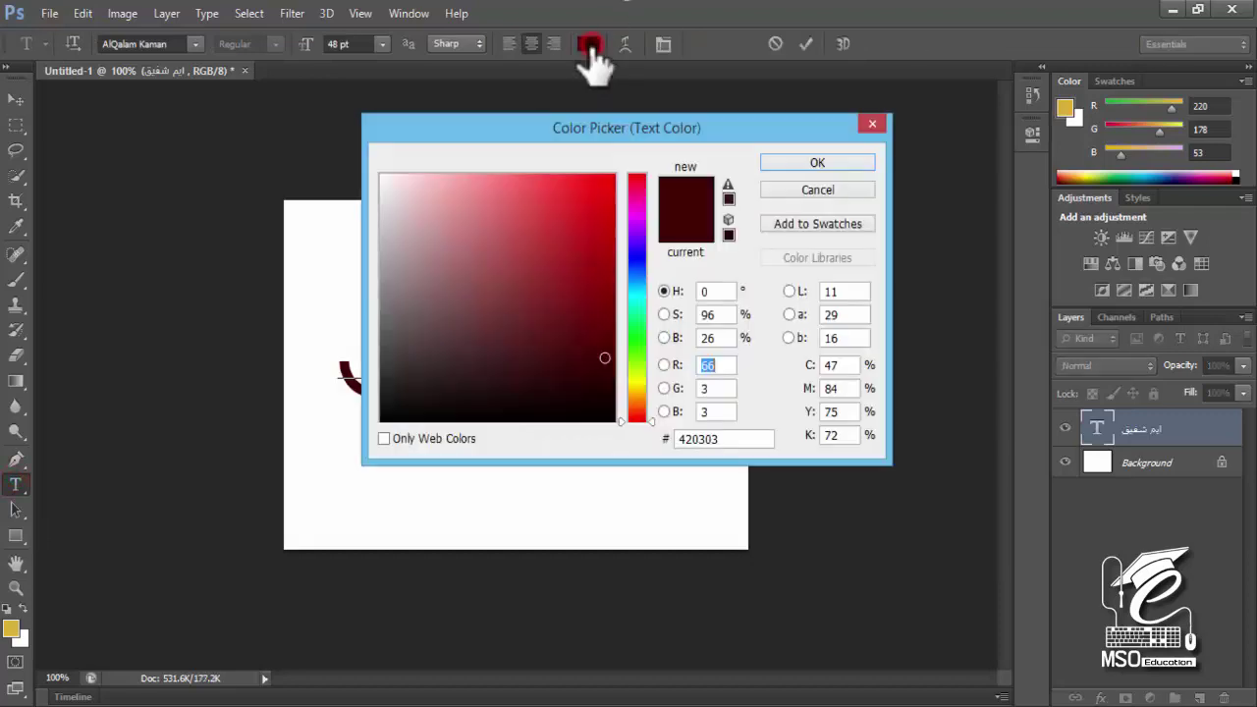
pyautogui.click(639, 379)
pyautogui.moveTo(606, 341); pyautogui.dragTo(701, 168)
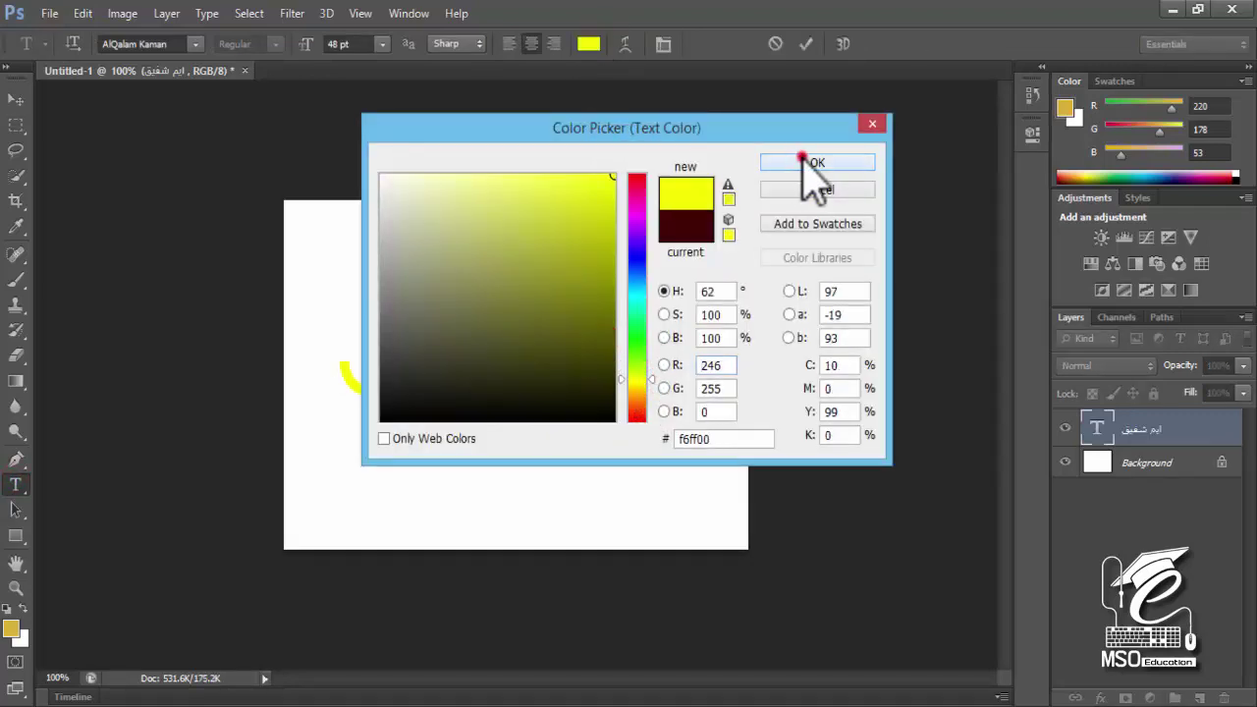
pyautogui.click(803, 160)
pyautogui.click(16, 100)
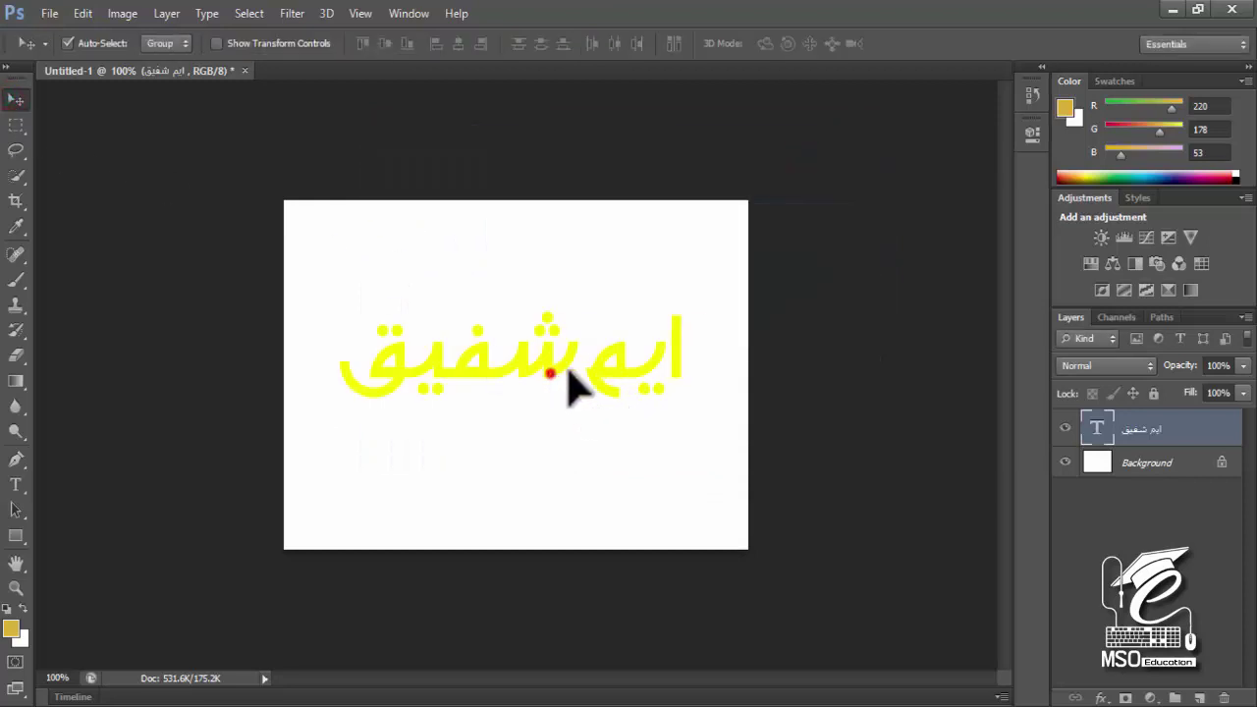
pyautogui.moveTo(576, 374); pyautogui.dragTo(558, 386)
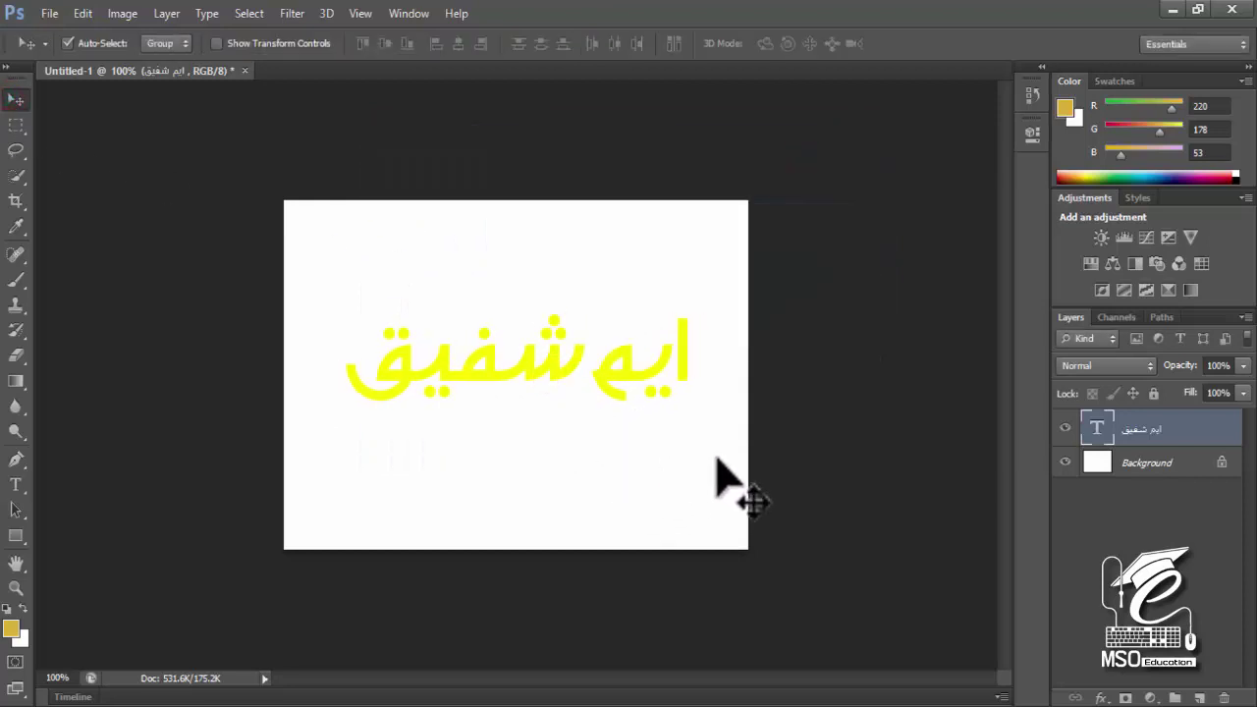
pyautogui.click(1101, 697)
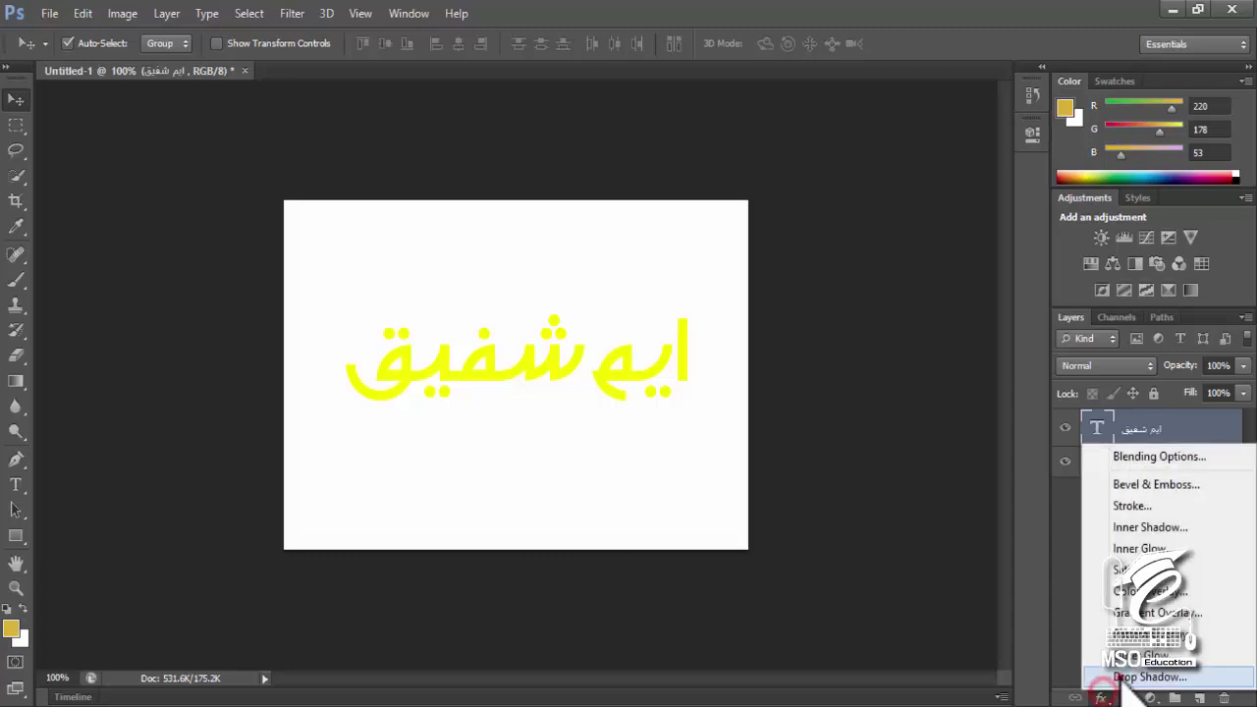
# Step: Add a Drop Shadow and dark Stroke to the yellow name, after trying Bevel and Color Overlay
pyautogui.click(1139, 690)
pyautogui.moveTo(668, 88); pyautogui.dragTo(938, 193)
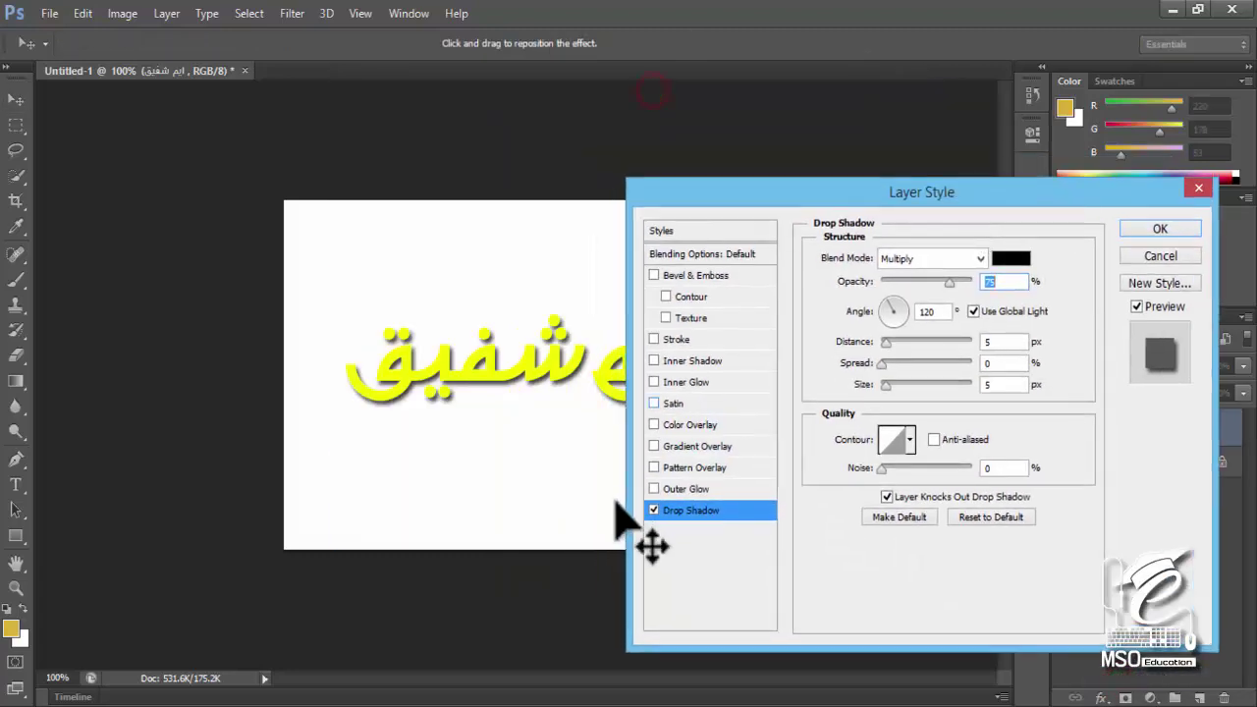
pyautogui.moveTo(690, 203); pyautogui.dragTo(841, 210)
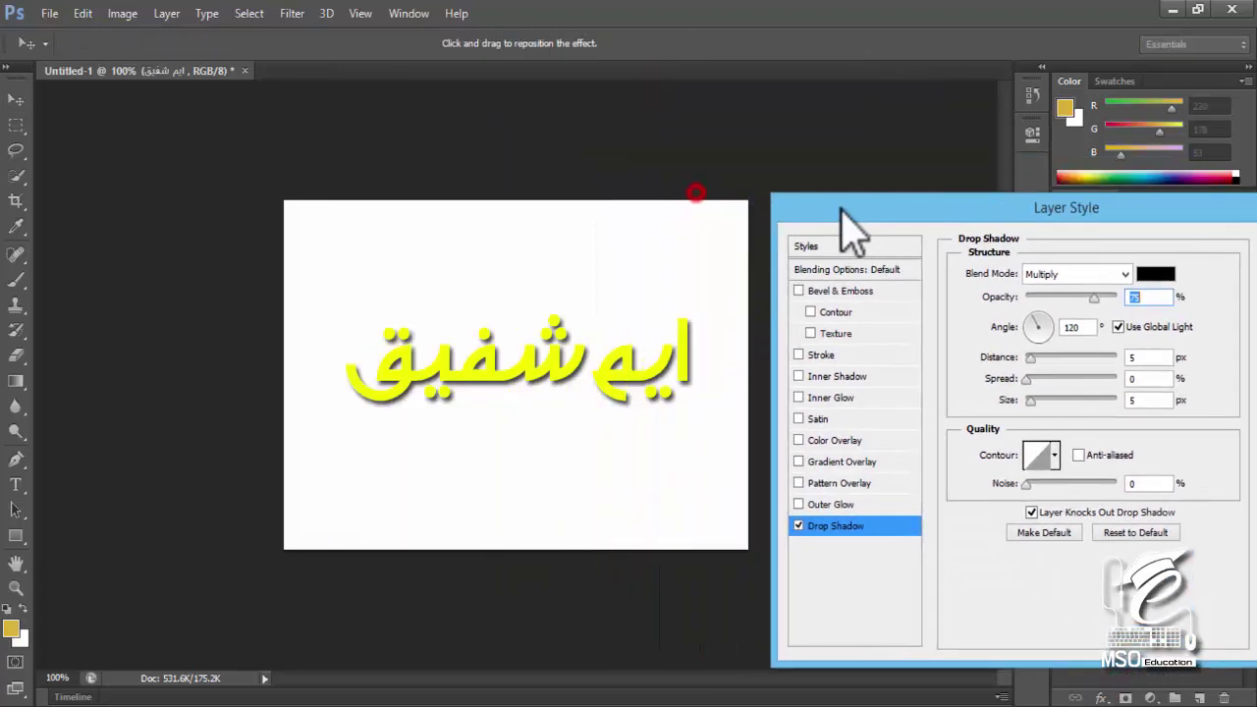
pyautogui.click(801, 292)
pyautogui.click(800, 292)
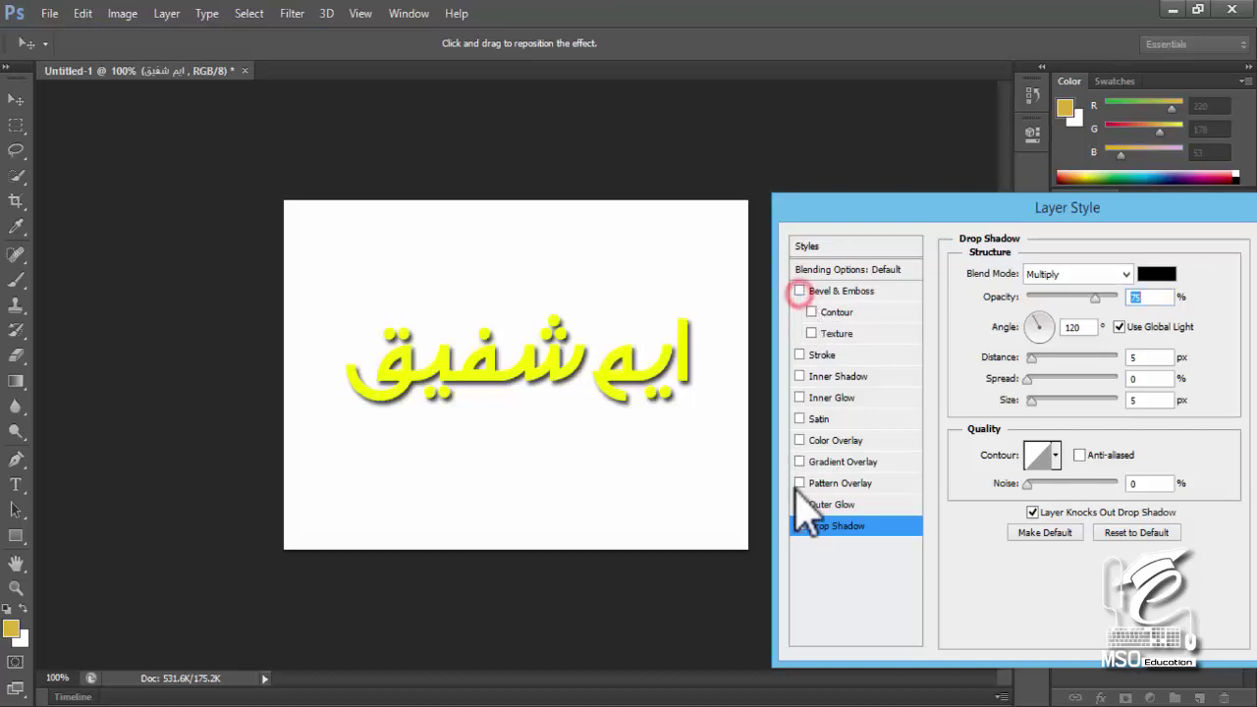
pyautogui.click(801, 441)
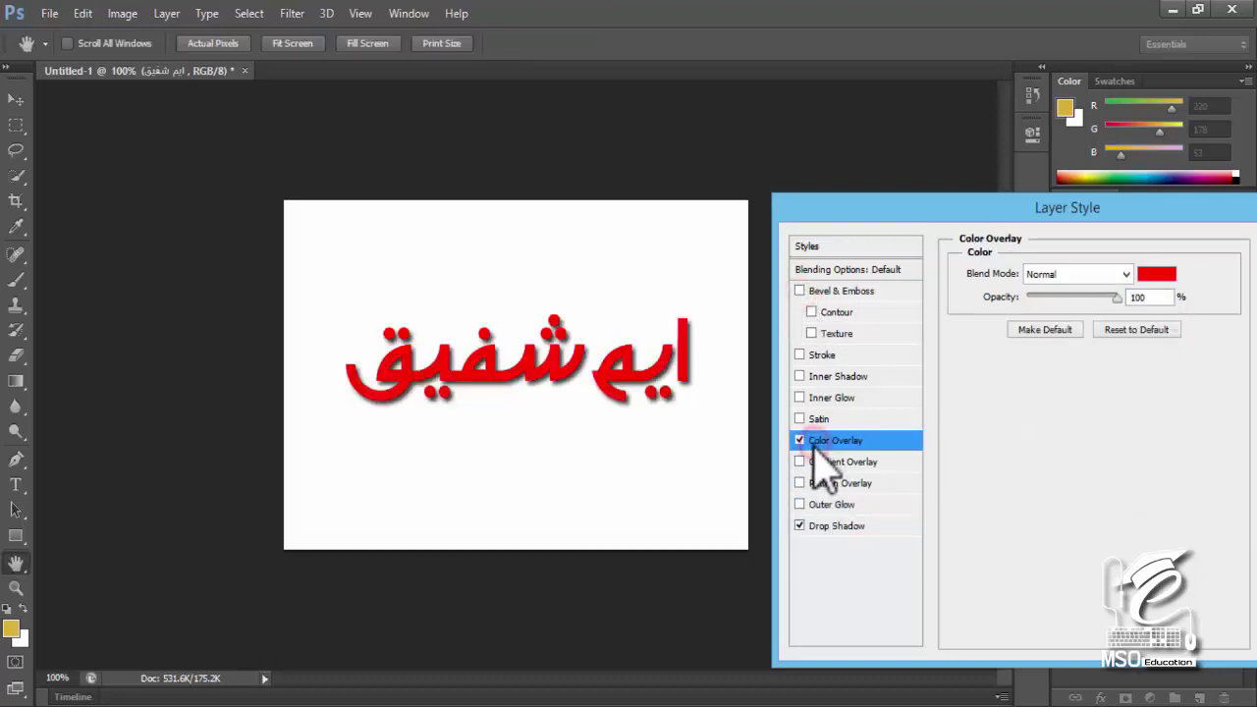
pyautogui.click(799, 441)
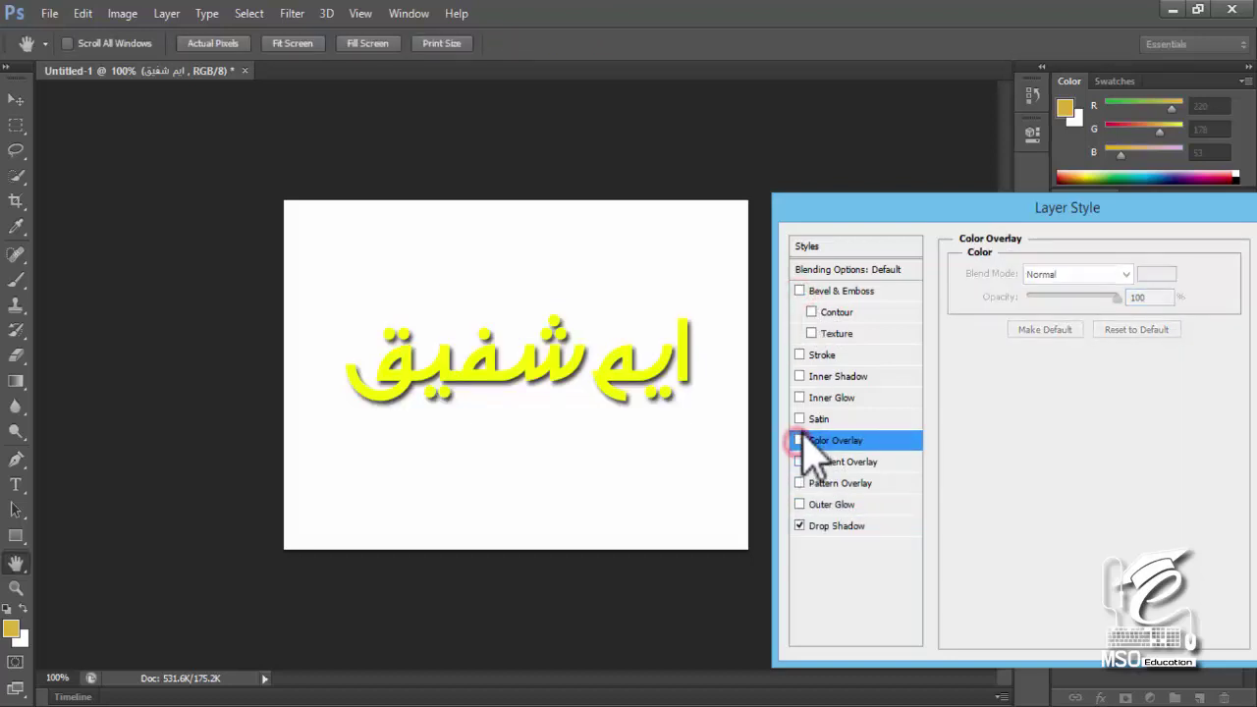
pyautogui.click(801, 356)
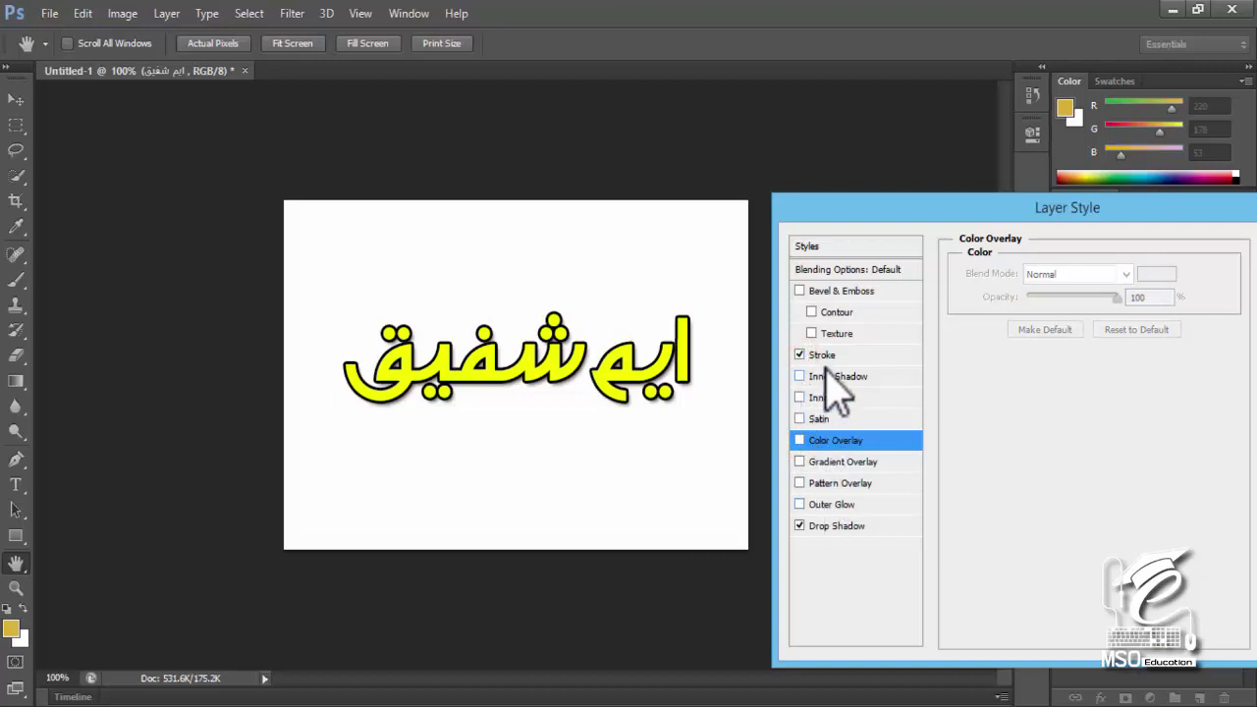
pyautogui.press('Return')
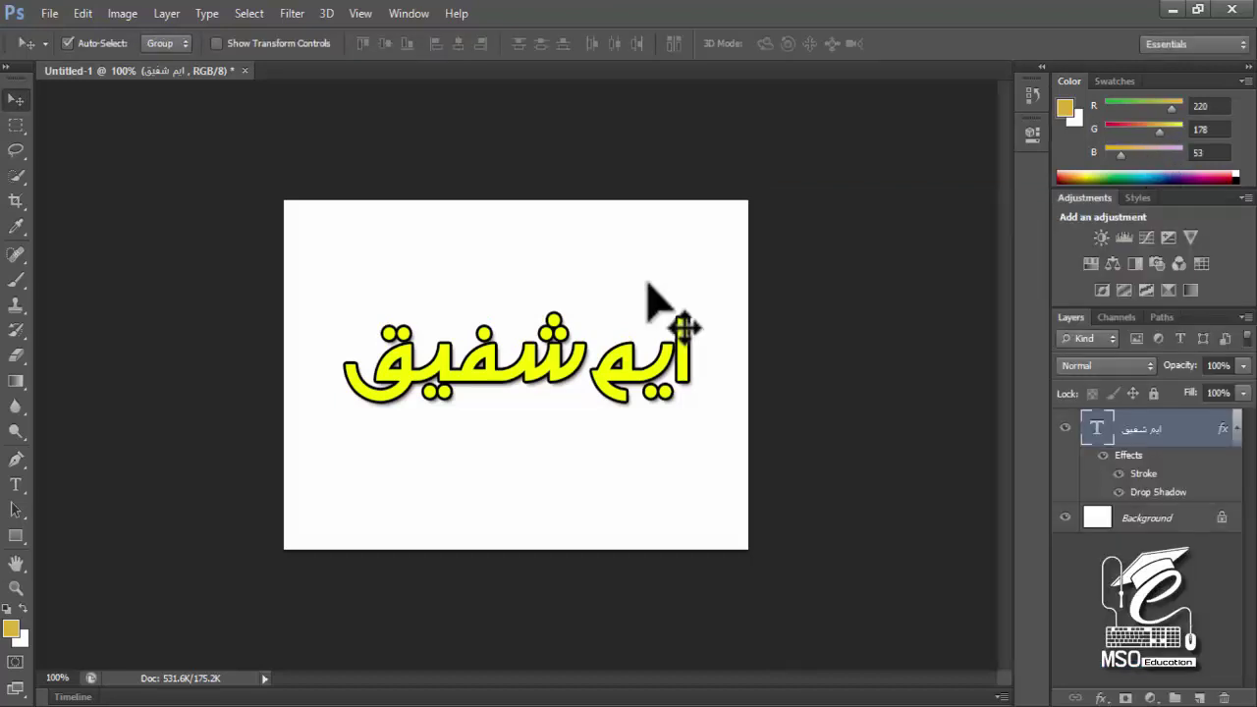